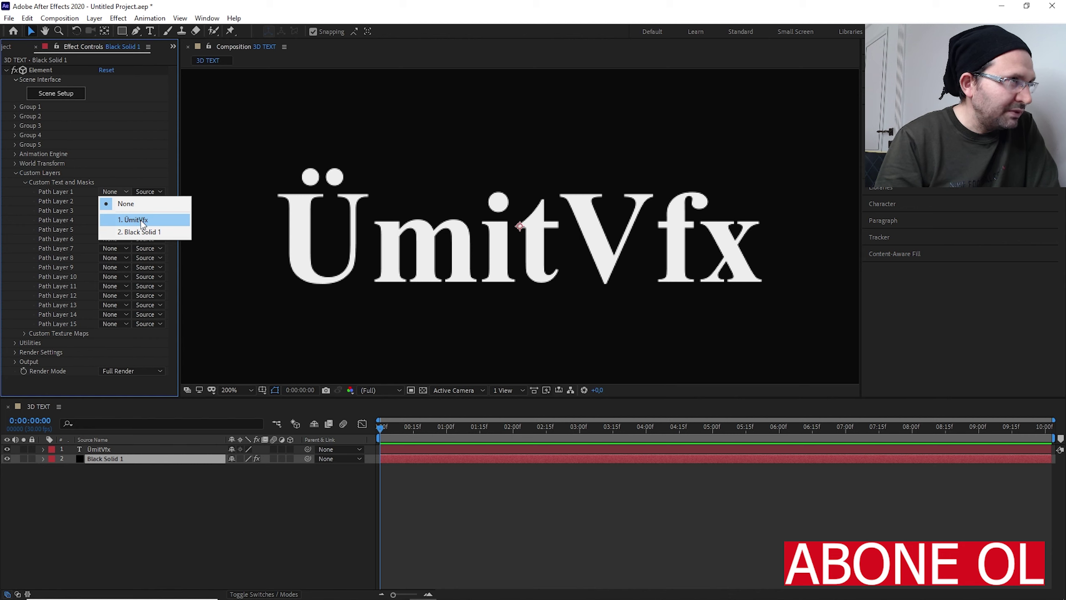
- Assign the ÜmitVfx text layer as Path Layer 1 in the Element effect's custom text and masks settings
click(145, 222)
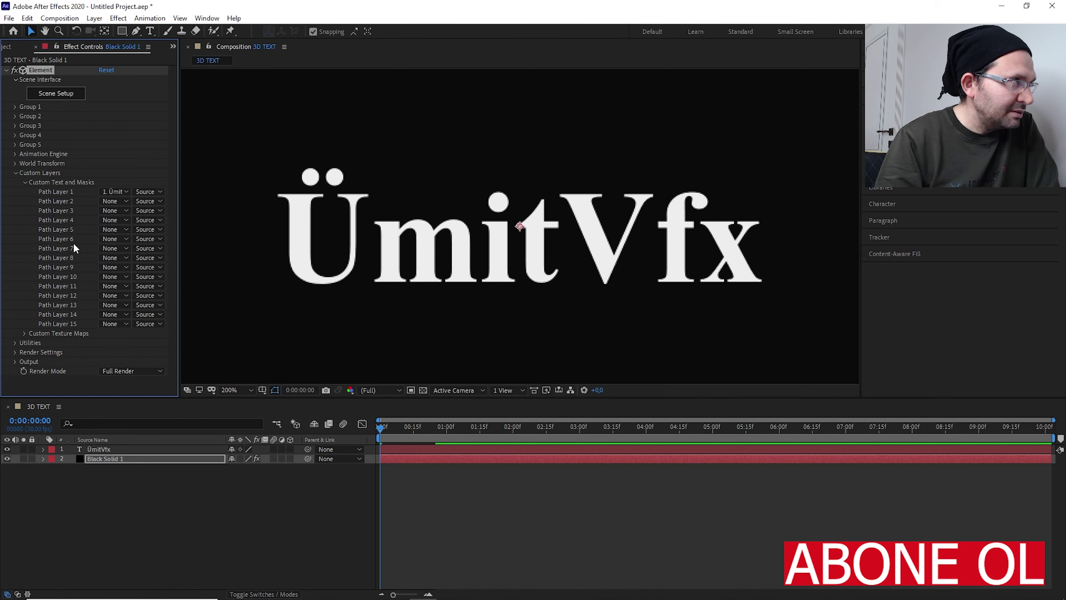
click(14, 164)
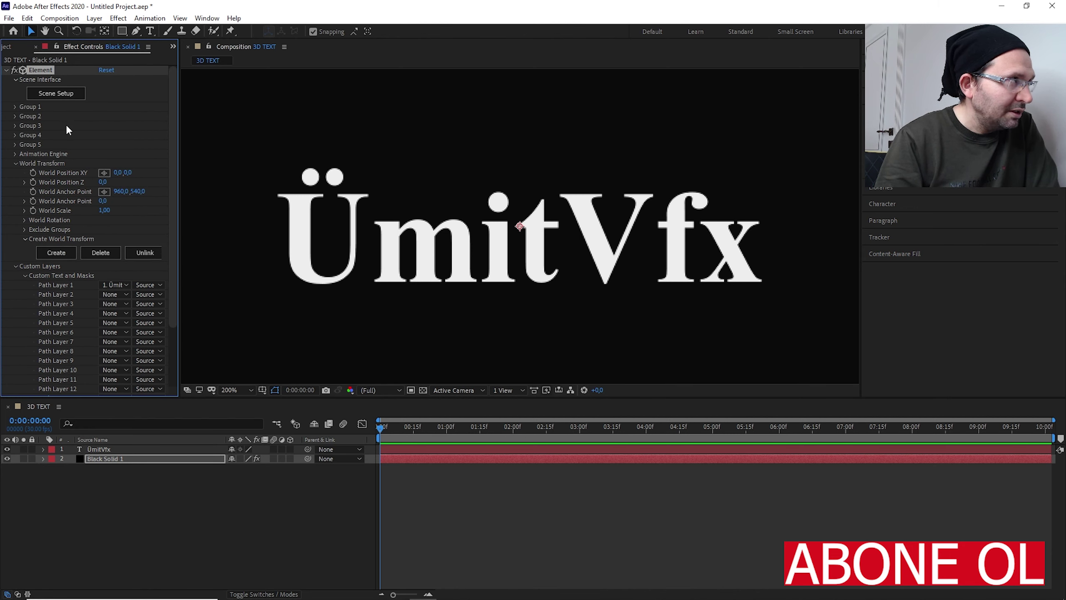
click(14, 164)
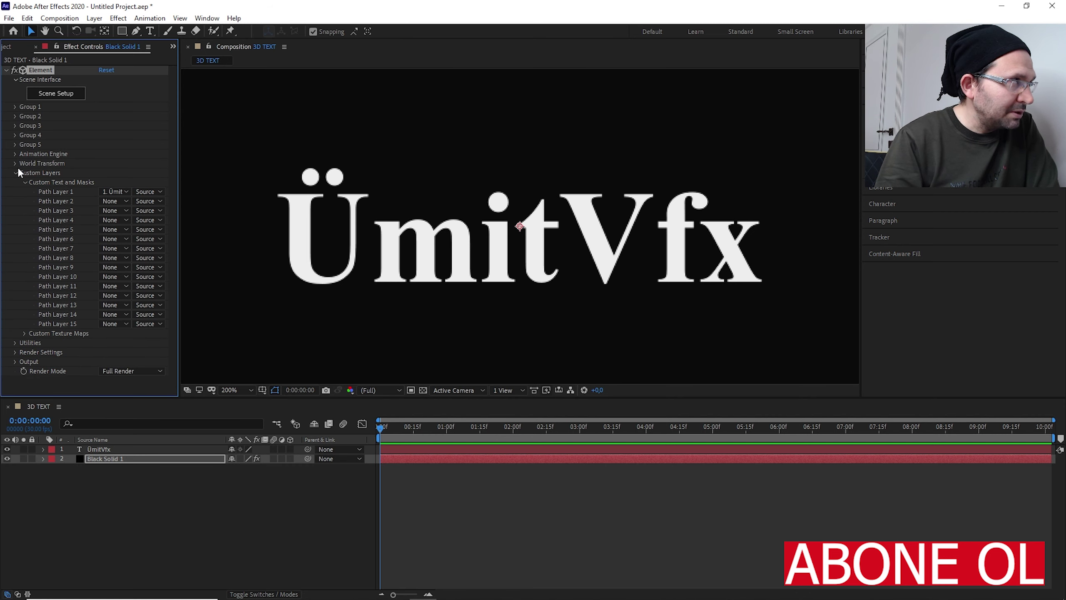
click(15, 172)
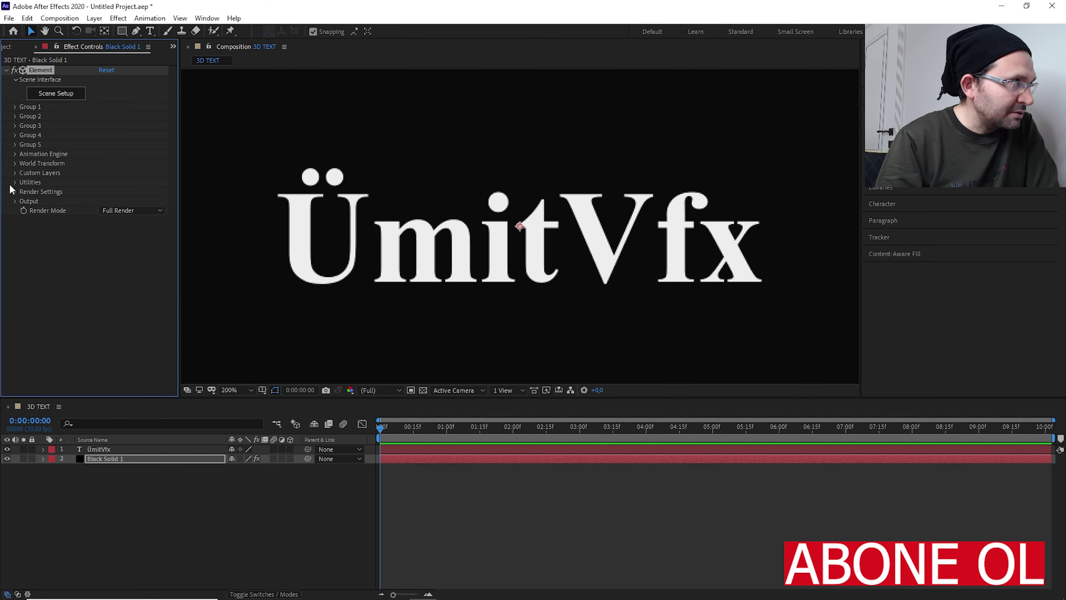
- Open Element's Scene Setup and create a 3D extrusion from the custom text path
click(63, 95)
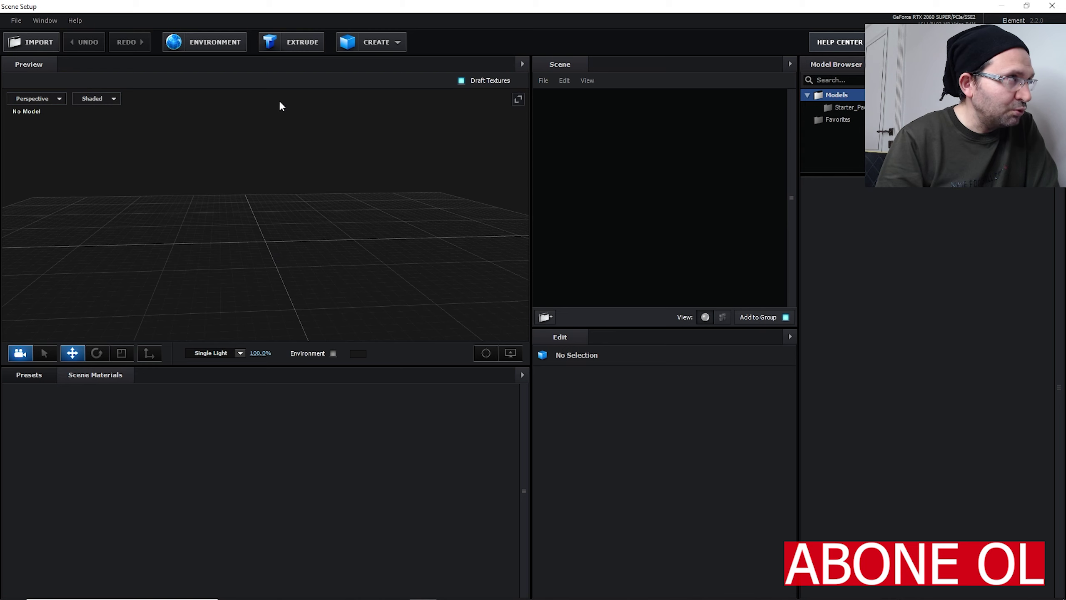
click(299, 42)
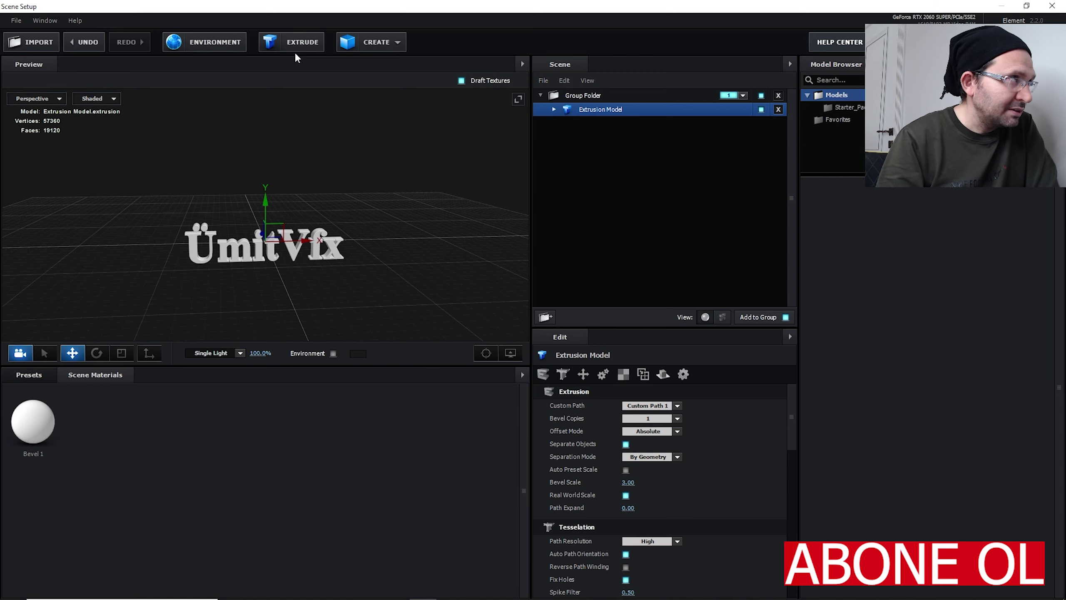
drag(246, 278, 199, 288)
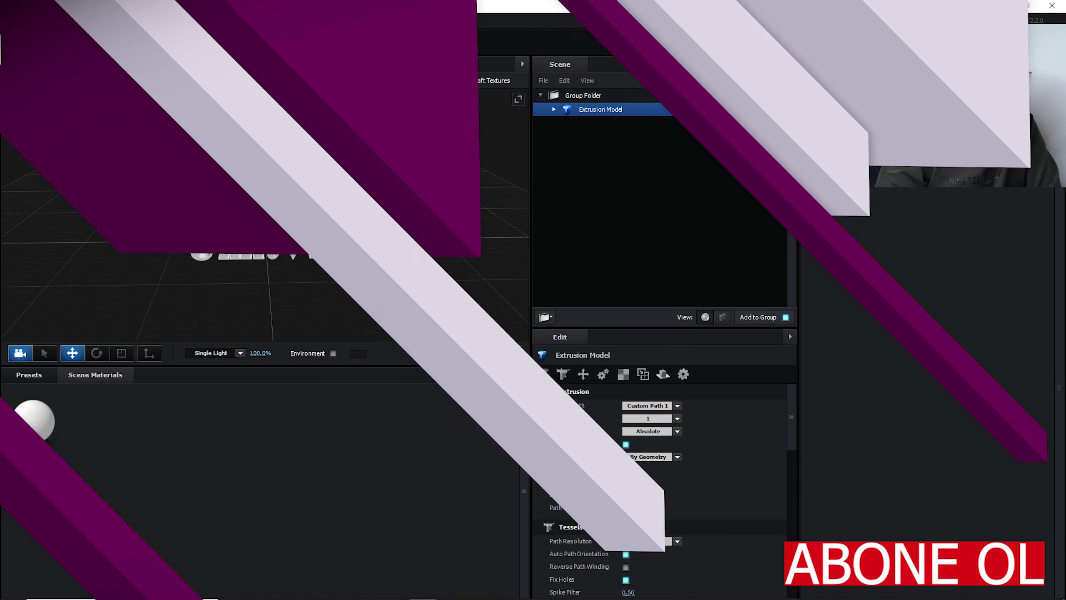
drag(379, 255, 295, 260)
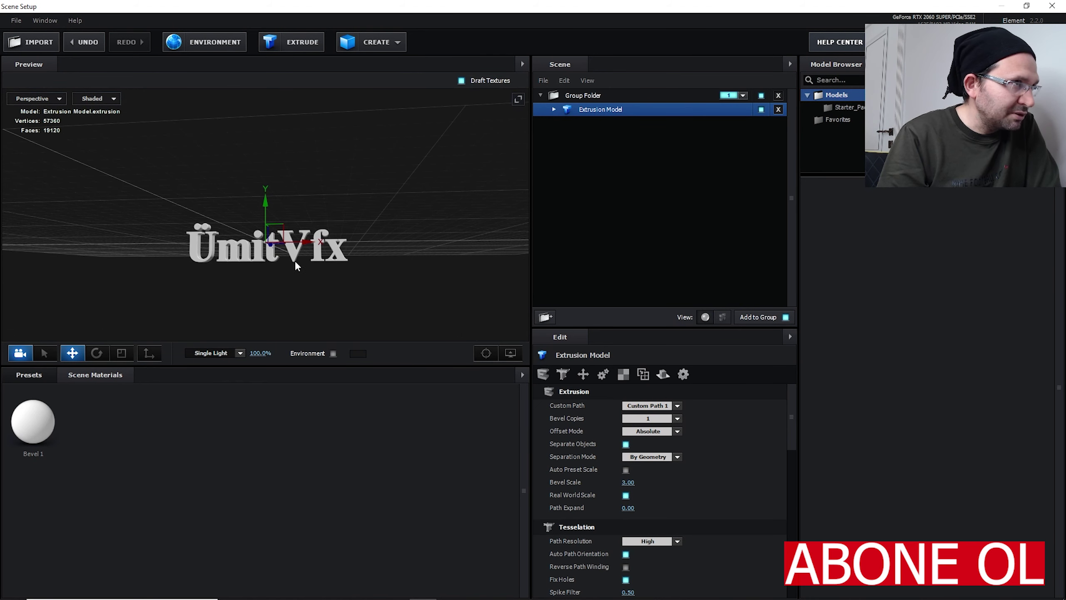
- Set the Extrude value of the extrusion model's Bevel 1 to 1.32
click(554, 109)
click(605, 123)
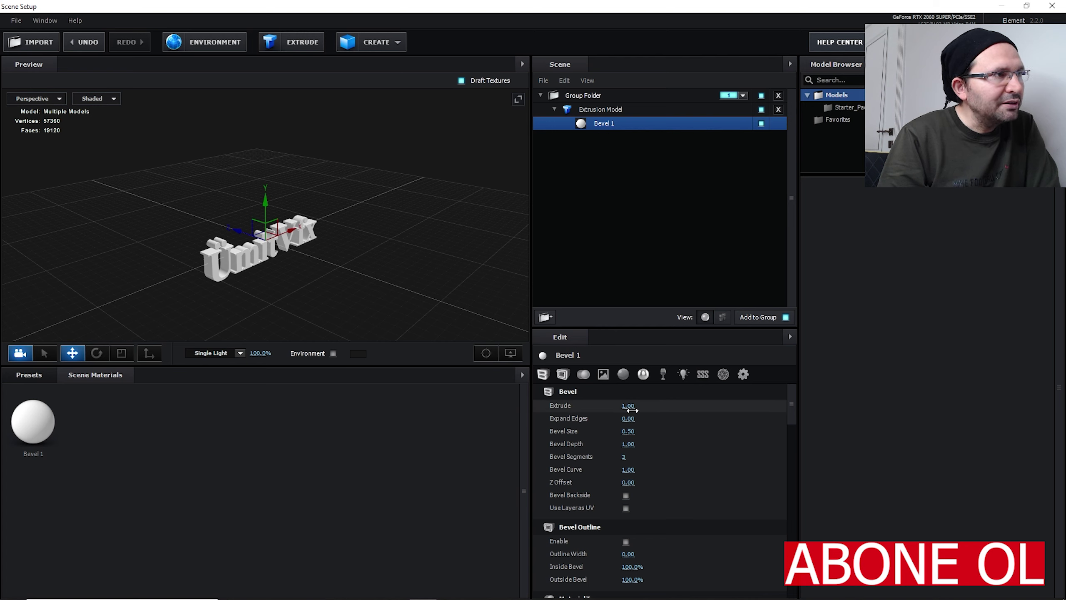
mouse_move(630, 410)
mouse_down()
mouse_move(700, 407)
mouse_move(632, 413)
mouse_move(650, 413)
mouse_up()
mouse_move(319, 307)
mouse_down()
mouse_move(385, 309)
mouse_move(348, 291)
mouse_move(297, 295)
mouse_move(319, 296)
mouse_move(305, 319)
mouse_move(336, 317)
mouse_move(323, 305)
mouse_up()
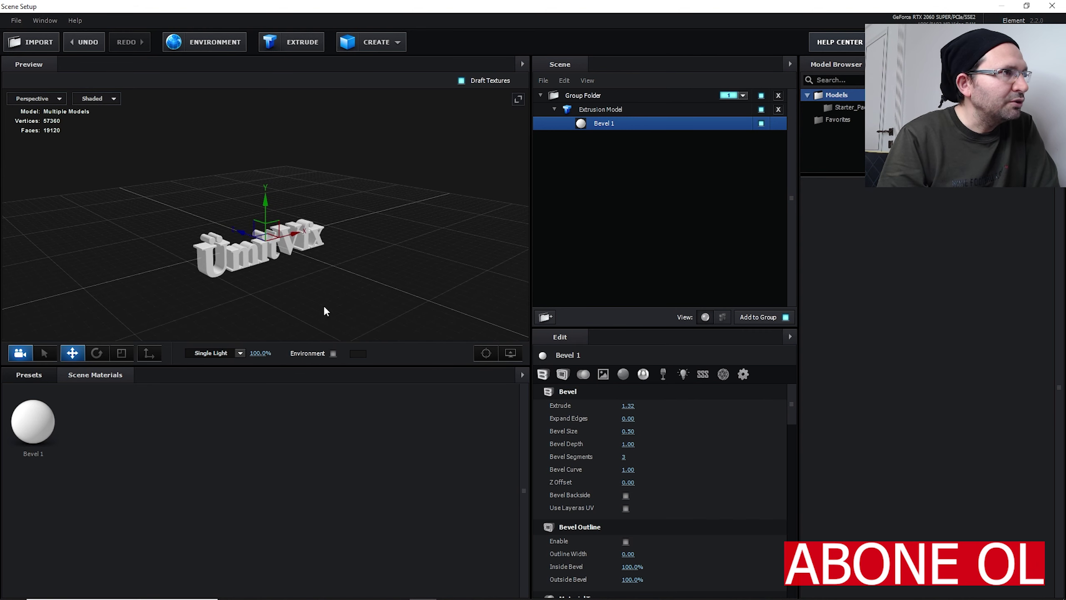
- Try expanding the bevel's edges to 0.42 and return Expand Edges to 0
mouse_move(627, 418)
mouse_down()
mouse_move(657, 419)
mouse_move(634, 419)
mouse_up()
drag(332, 278, 306, 252)
drag(627, 419, 650, 426)
click(628, 419)
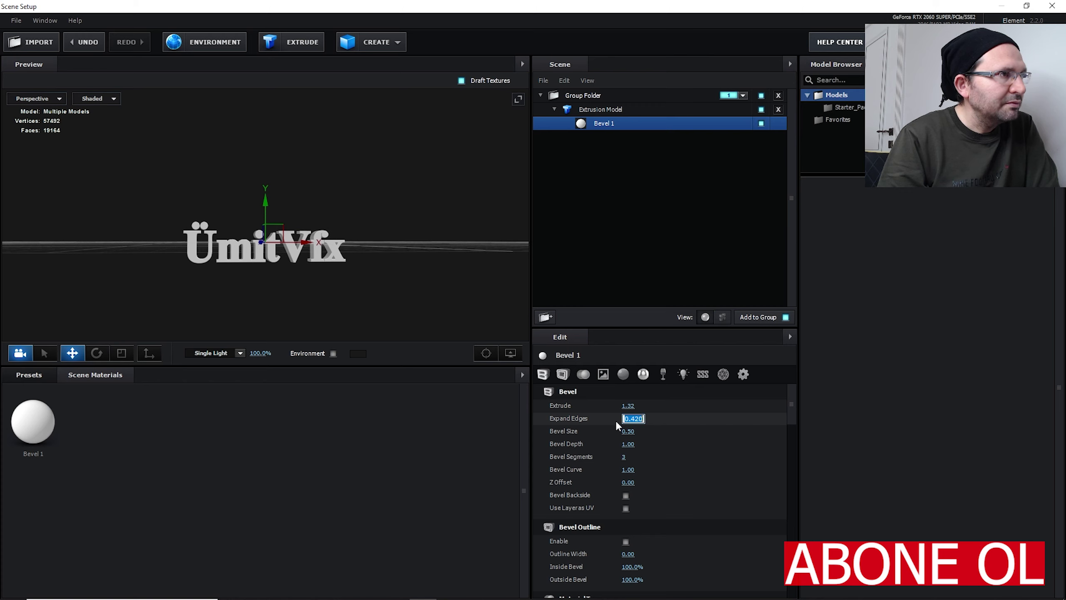
text(0)
key(Return)
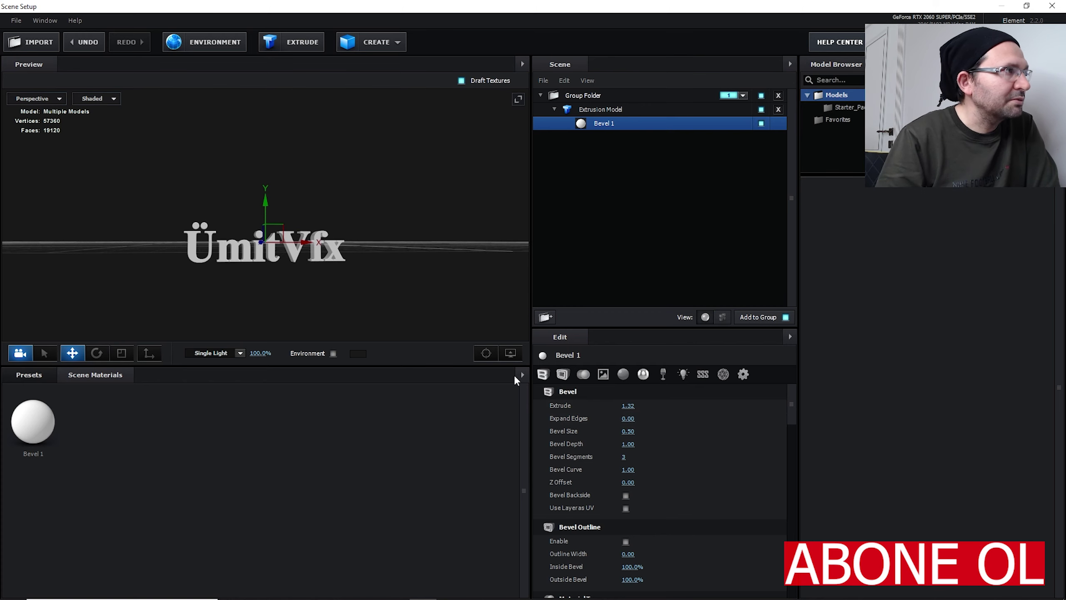
drag(420, 332, 338, 295)
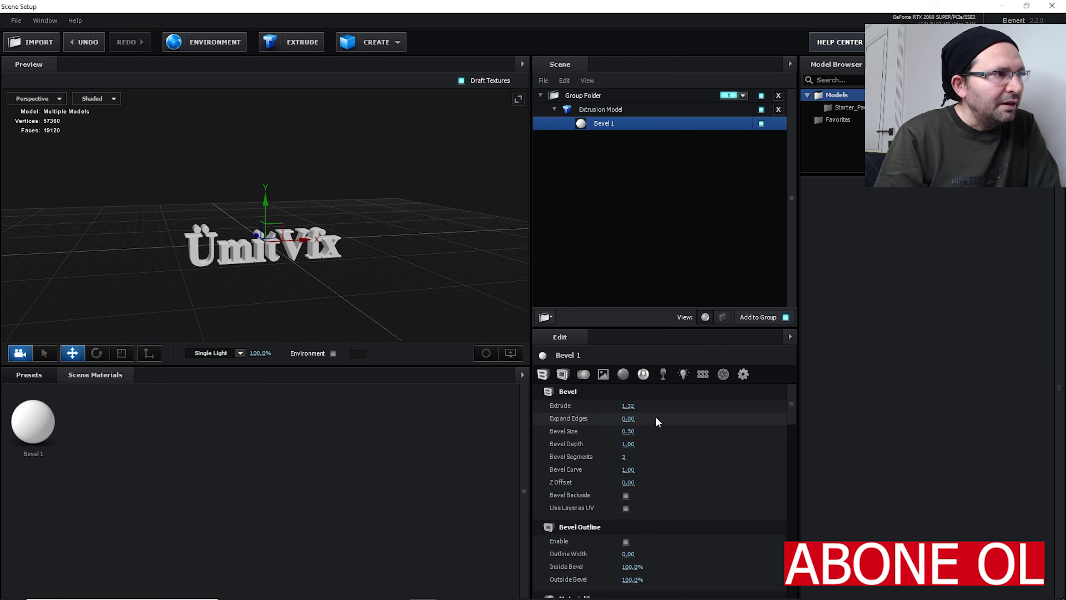
- Set the Bevel 1 material's illumination intensity to 10% and its illumination Fresnel to -0.67
click(681, 376)
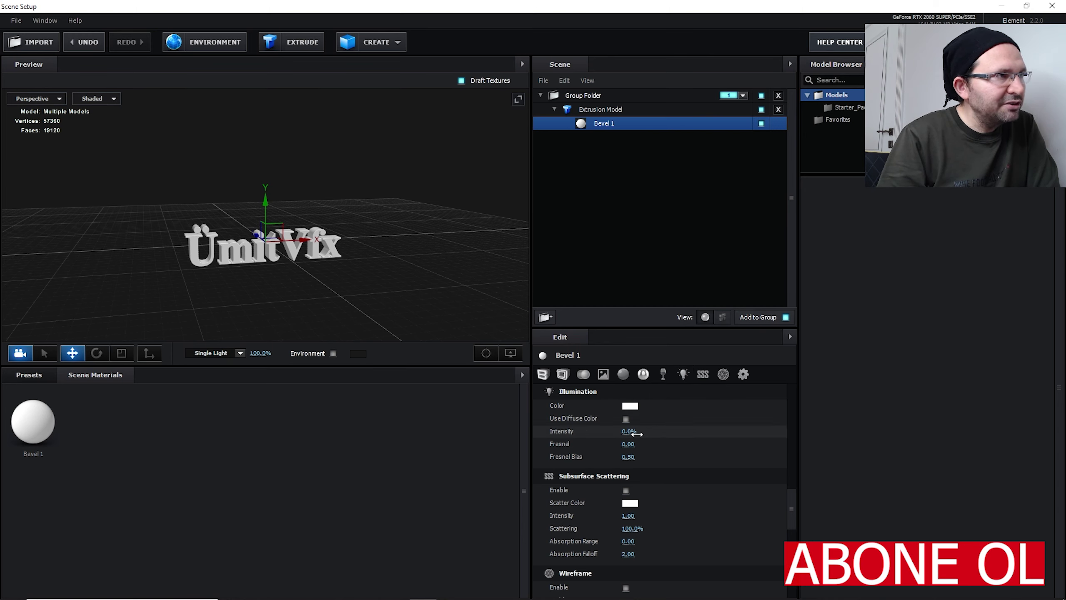
drag(629, 431, 642, 433)
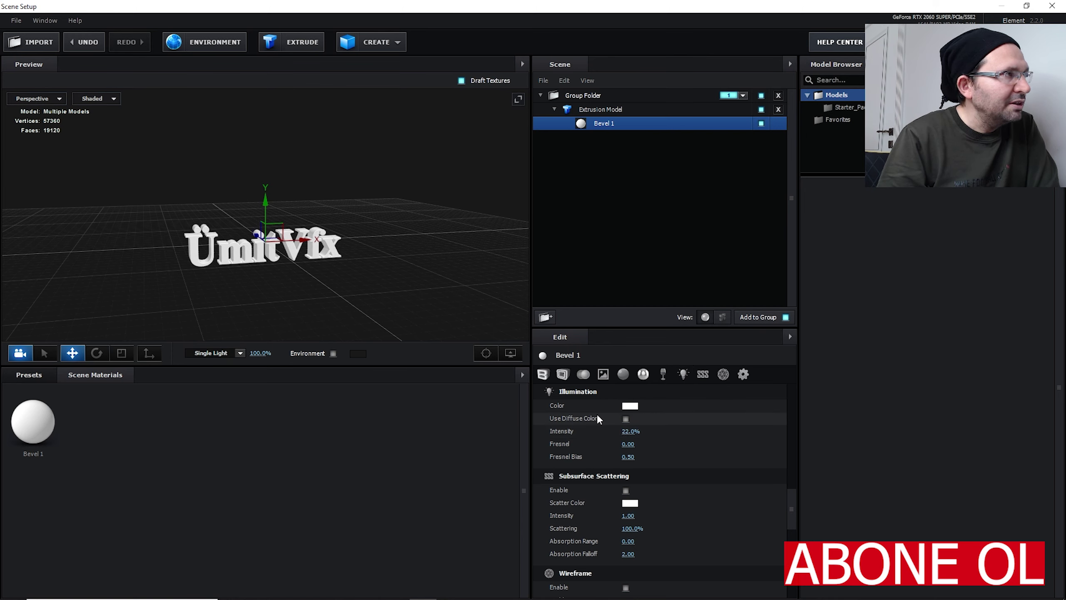
drag(339, 293, 321, 315)
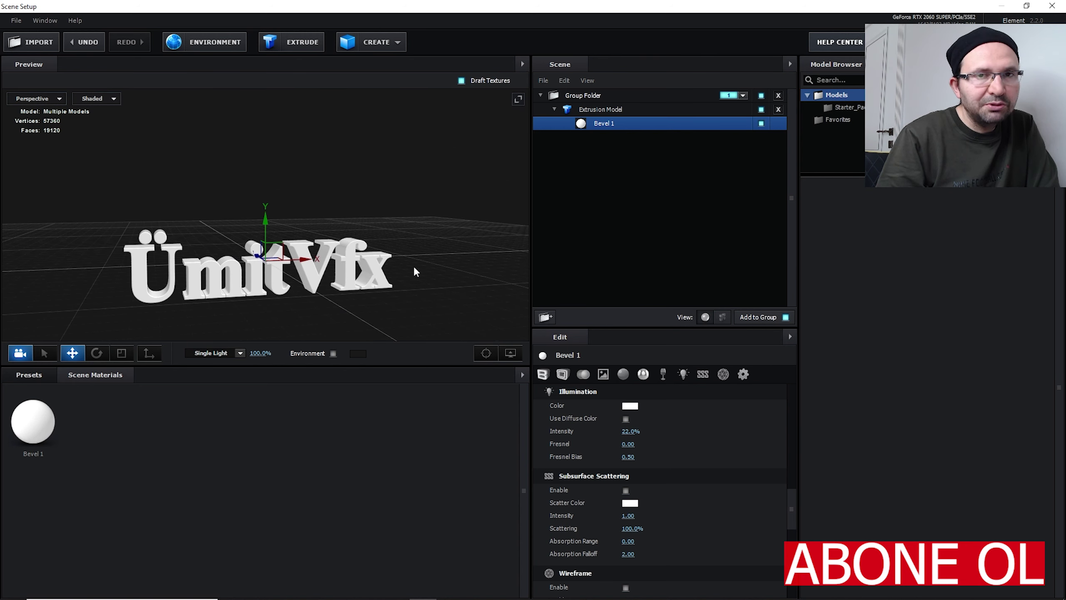
drag(414, 269, 321, 307)
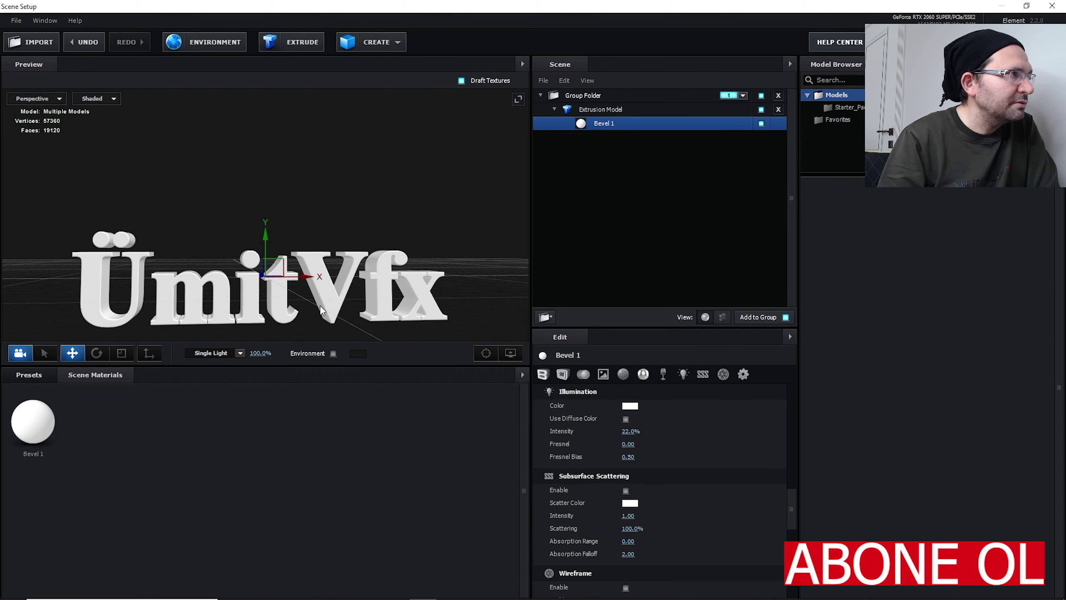
drag(421, 329, 414, 324)
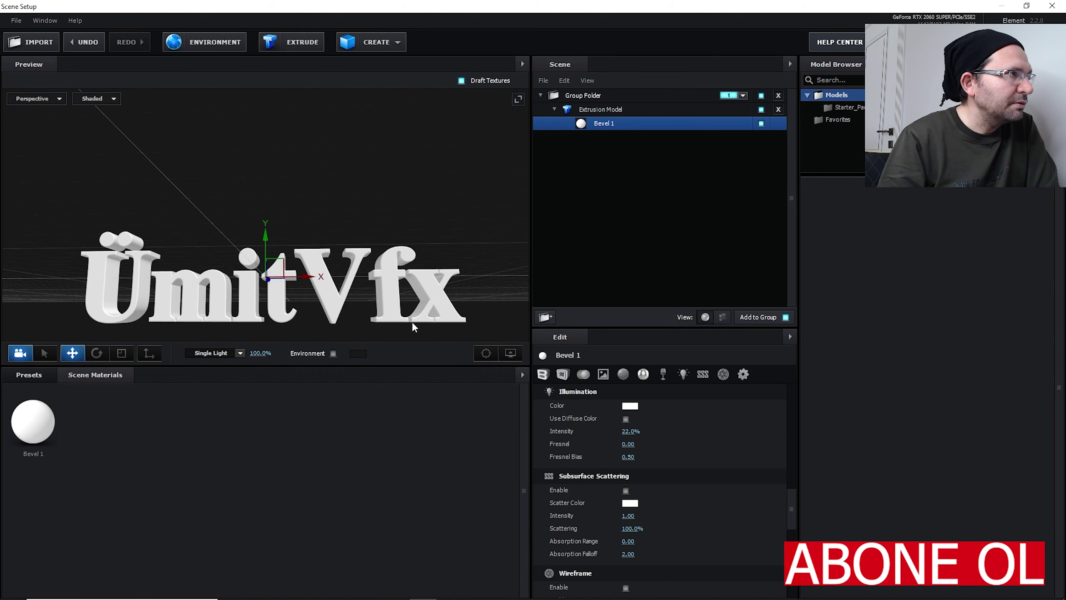
mouse_move(631, 432)
mouse_down()
mouse_move(688, 432)
mouse_move(595, 439)
mouse_move(683, 446)
mouse_move(612, 448)
mouse_up()
drag(410, 303, 420, 300)
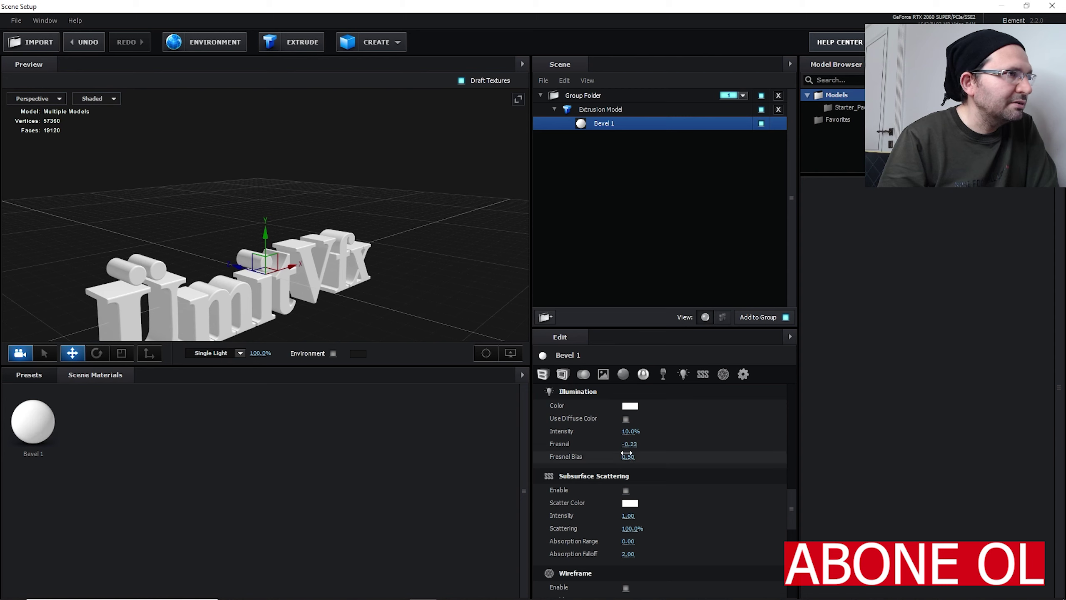
drag(630, 446, 605, 446)
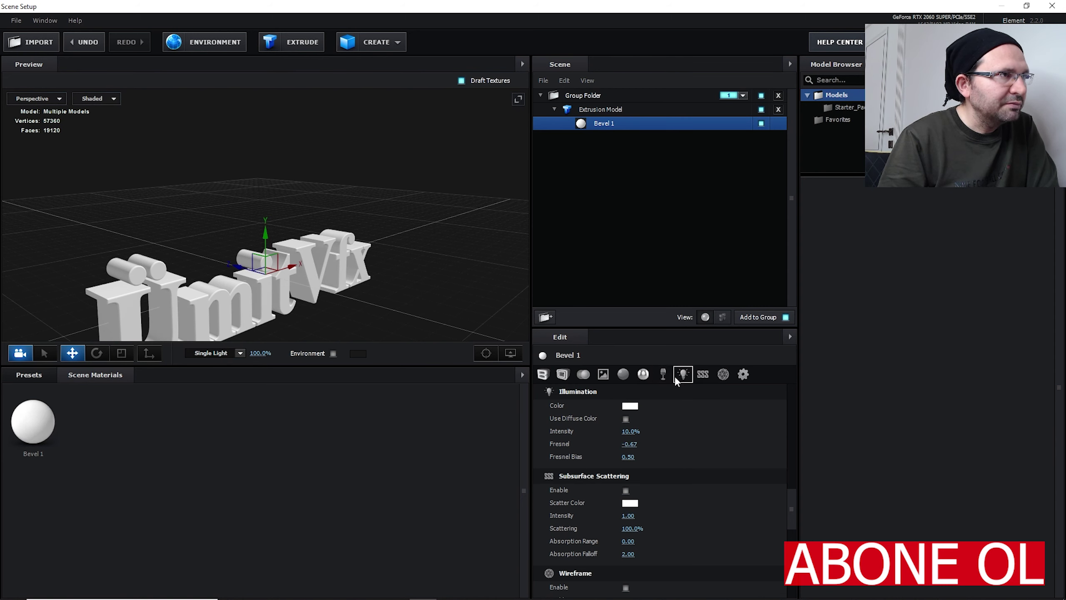
mouse_move(436, 322)
mouse_down()
mouse_move(385, 309)
mouse_move(415, 324)
mouse_up()
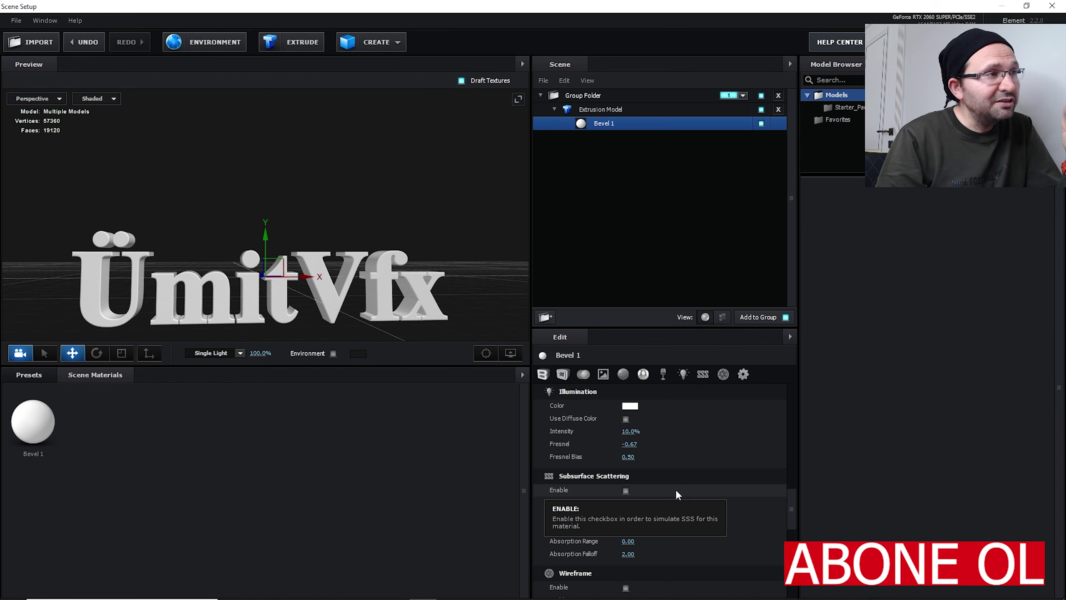
scroll(619, 465, down, 5)
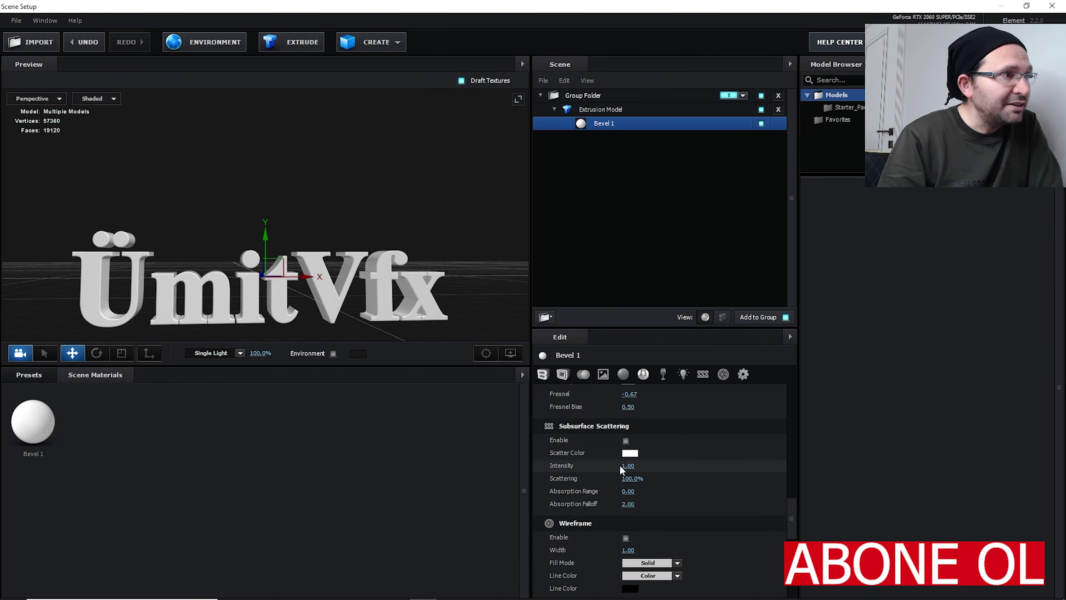
scroll(621, 465, up, 3)
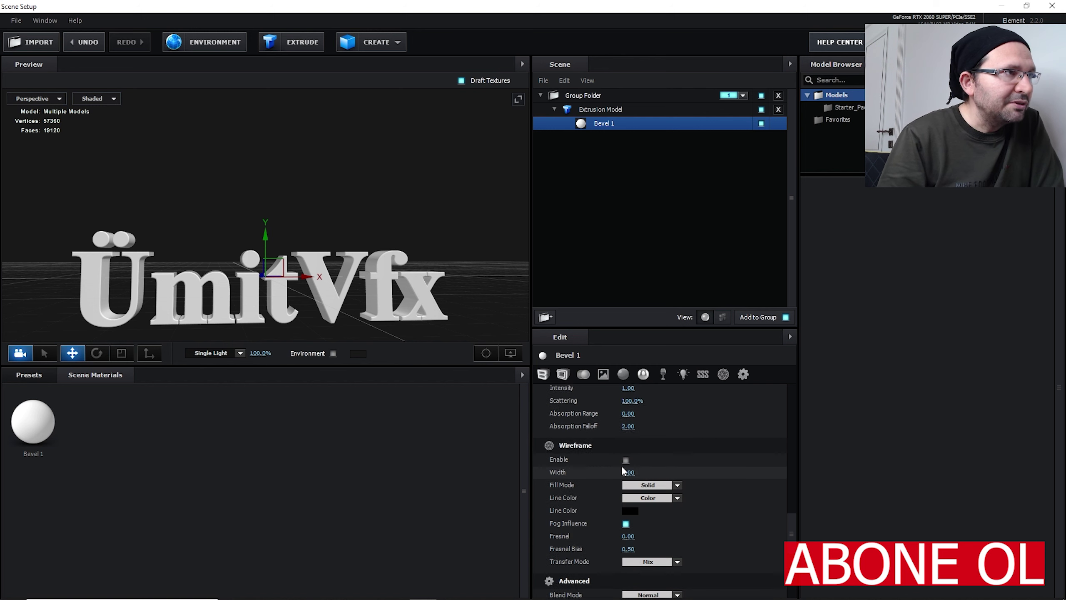
click(604, 376)
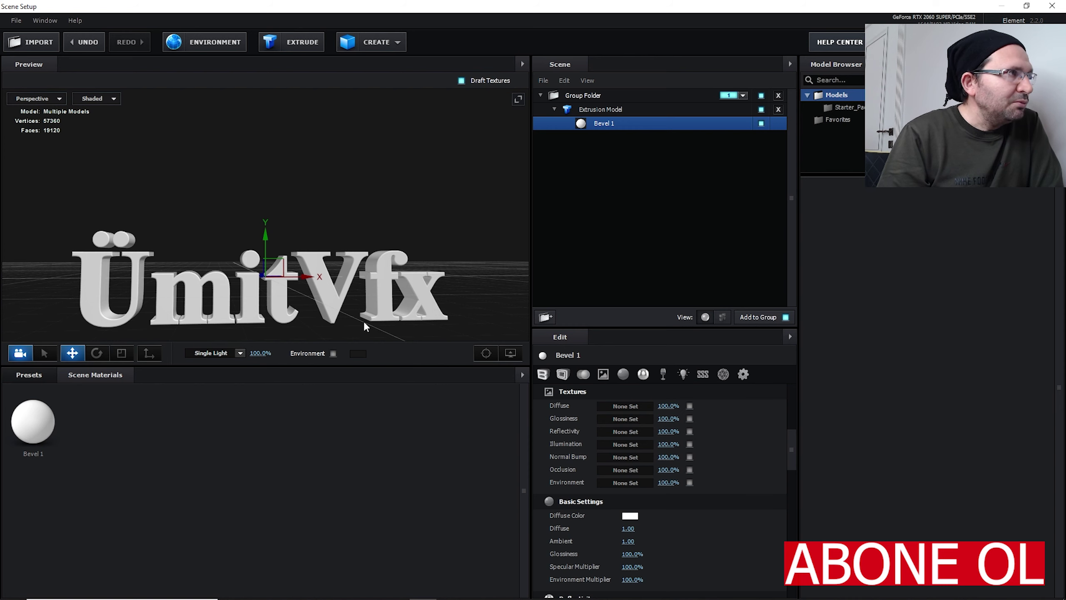
drag(305, 305, 294, 326)
- Apply the Chrome preset from the Physical materials to the extruded text's Bevel 1
click(28, 374)
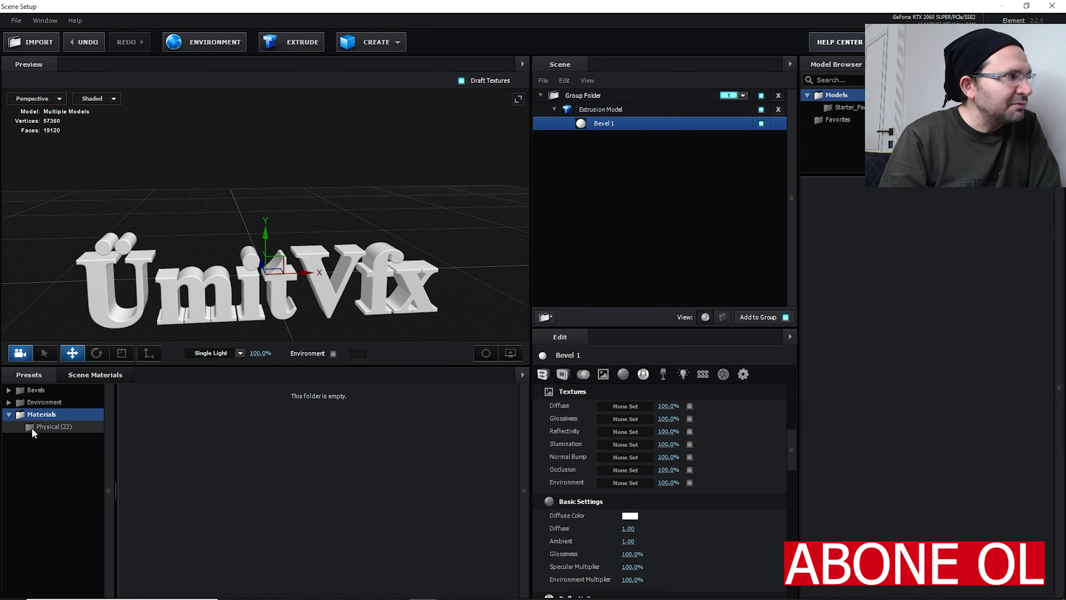
key(Down)
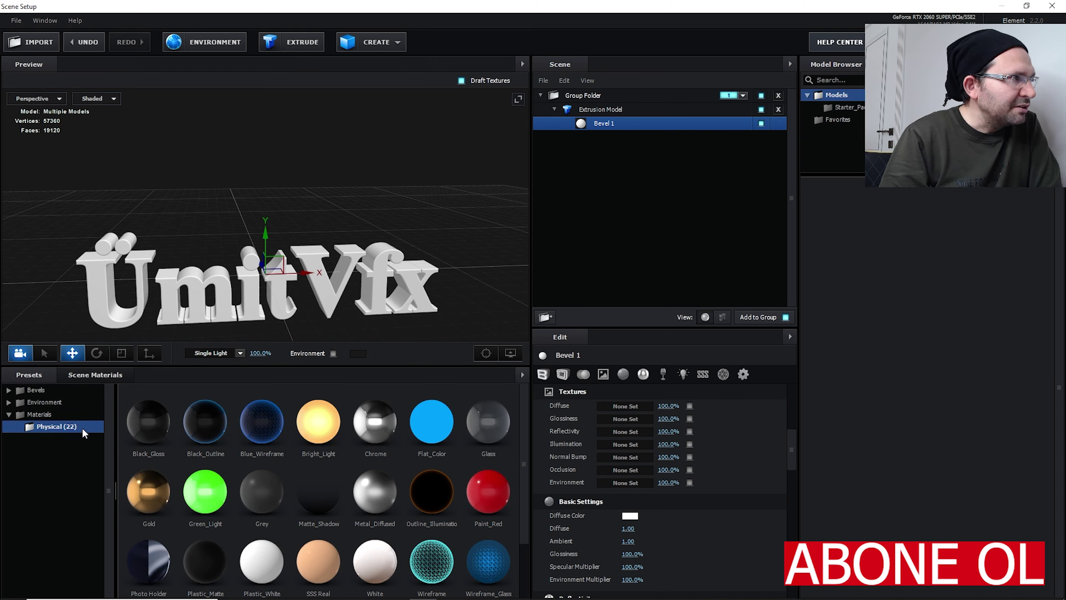
scroll(422, 479, down, 2)
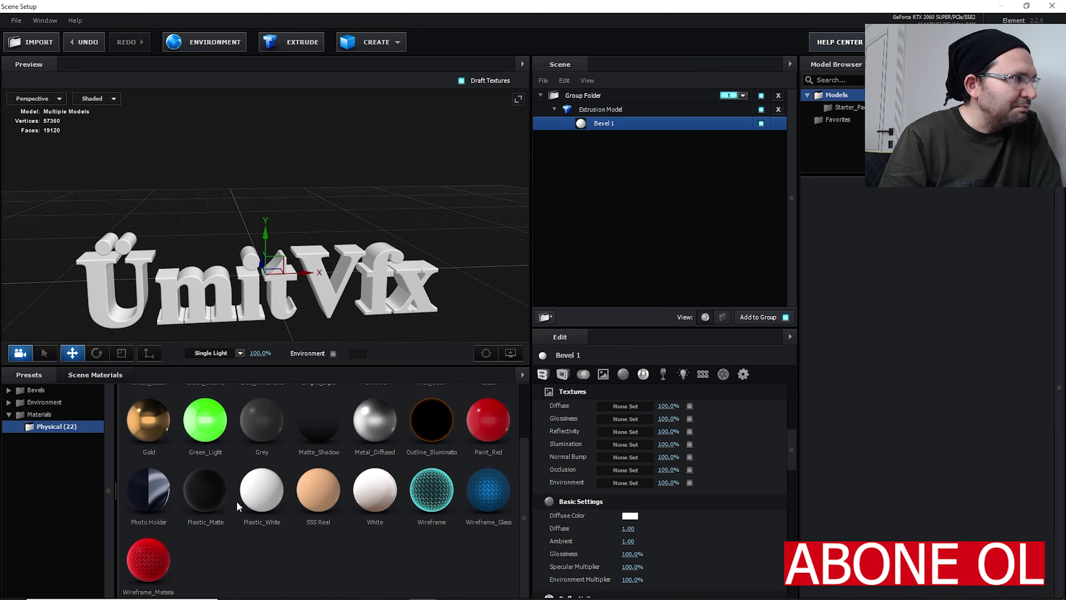
scroll(306, 519, up, 2)
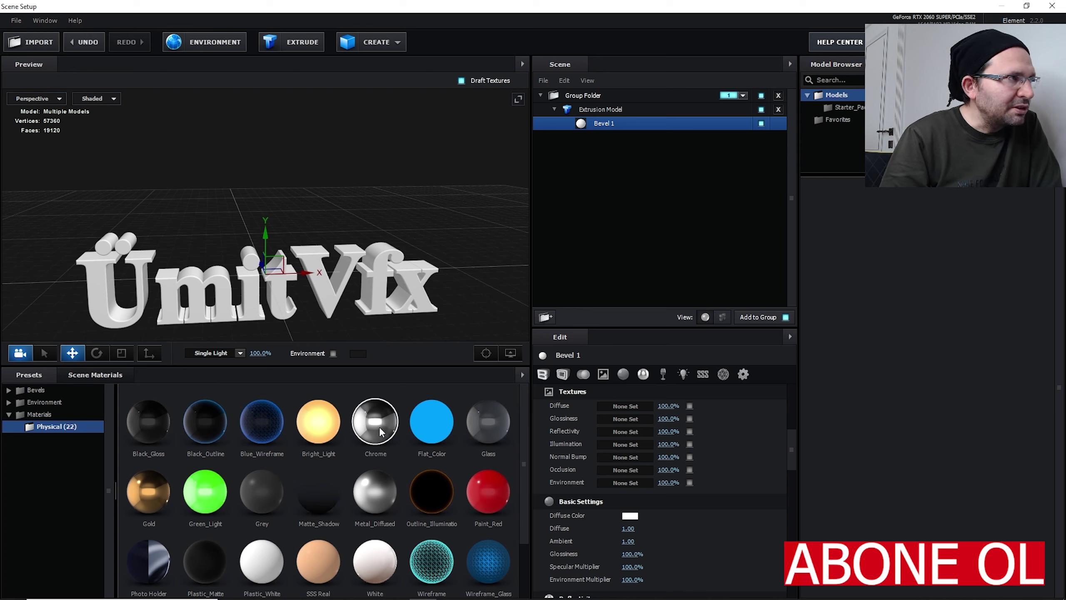
drag(380, 431, 609, 126)
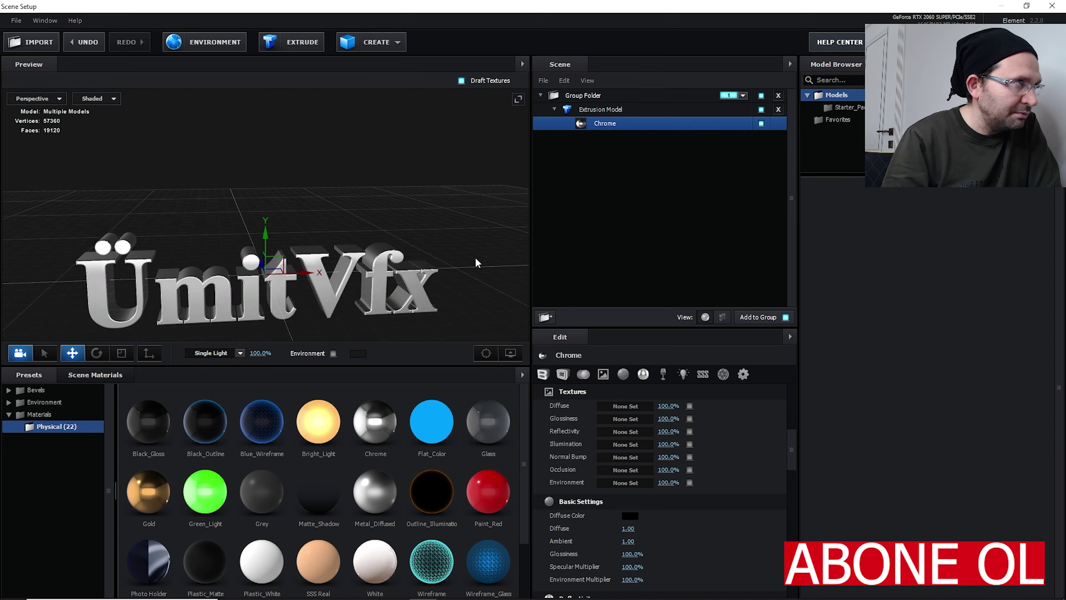
drag(476, 263, 395, 313)
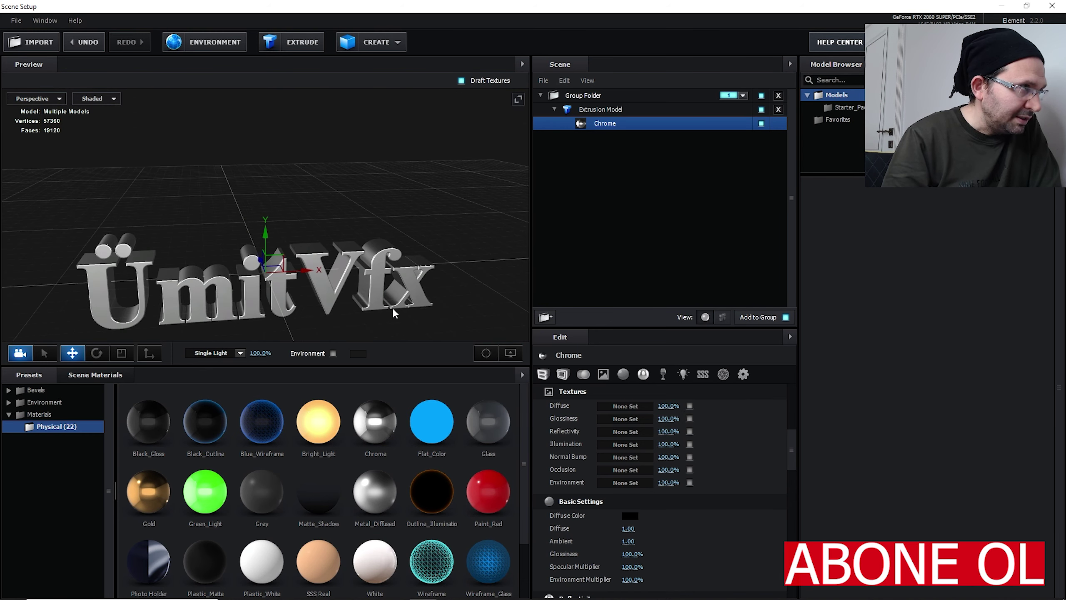
- Try the Blue_Wireframe and Paint_Red material presets on the extruded text
drag(261, 422, 617, 126)
mouse_move(362, 295)
mouse_down()
mouse_move(344, 290)
mouse_move(374, 288)
mouse_move(318, 313)
mouse_move(321, 288)
mouse_move(357, 294)
mouse_up()
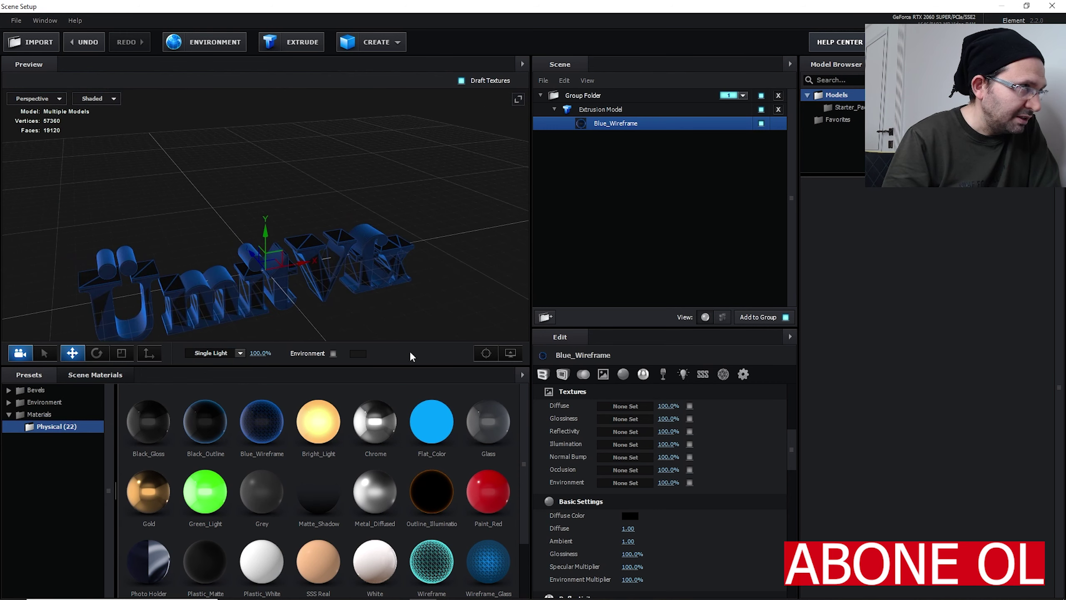
mouse_move(489, 520)
mouse_down()
mouse_move(511, 254)
mouse_move(587, 127)
mouse_up()
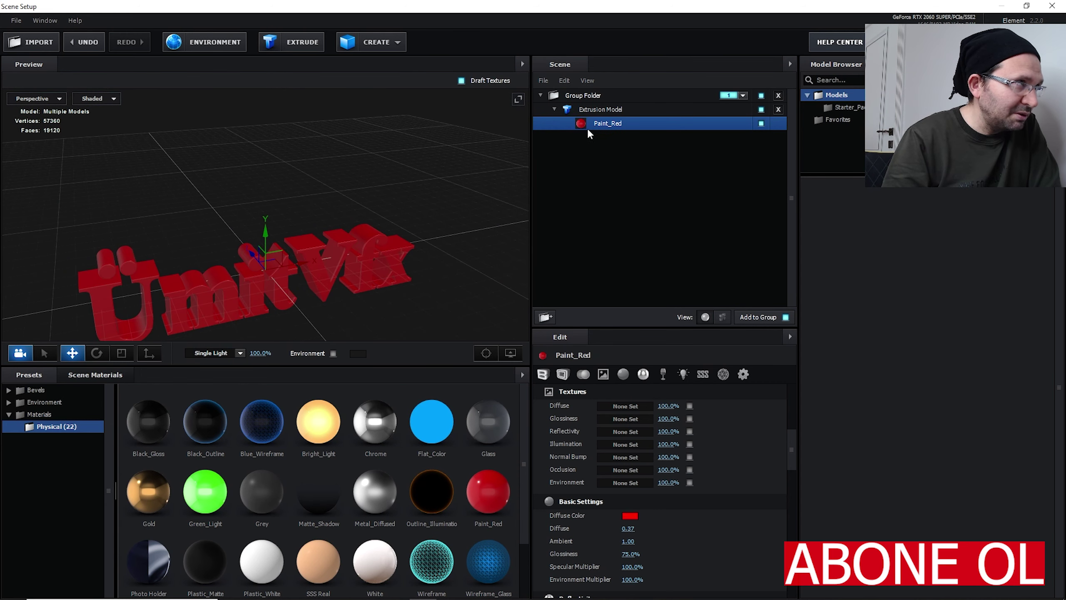
mouse_move(342, 290)
mouse_down()
mouse_move(334, 266)
mouse_move(351, 290)
mouse_up()
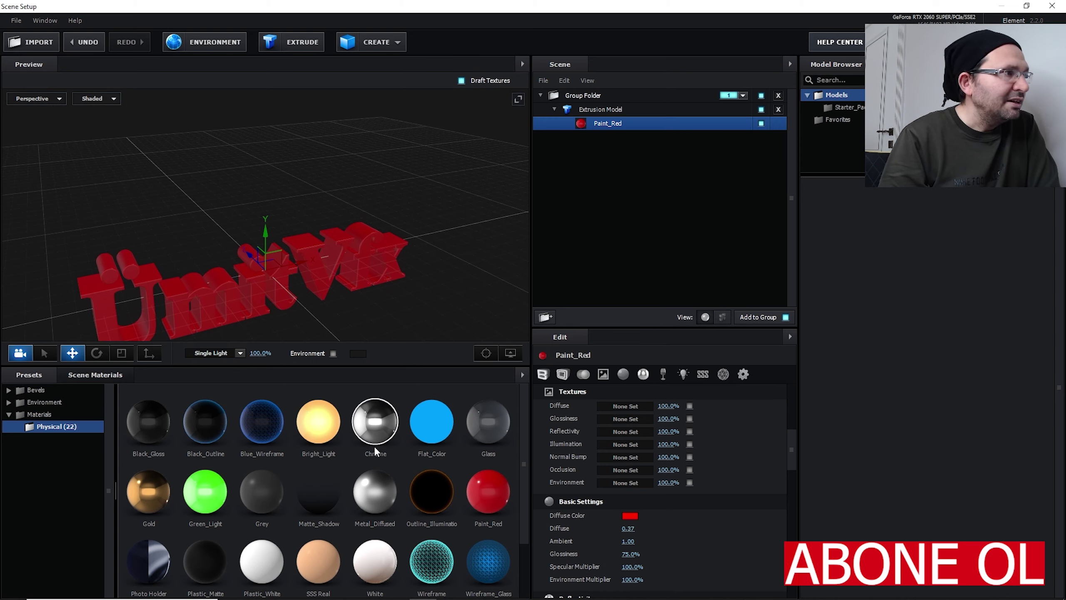
- Replace the text's Paint_Red material with the Chrome preset
scroll(374, 446, down, 1)
scroll(368, 453, up, 1)
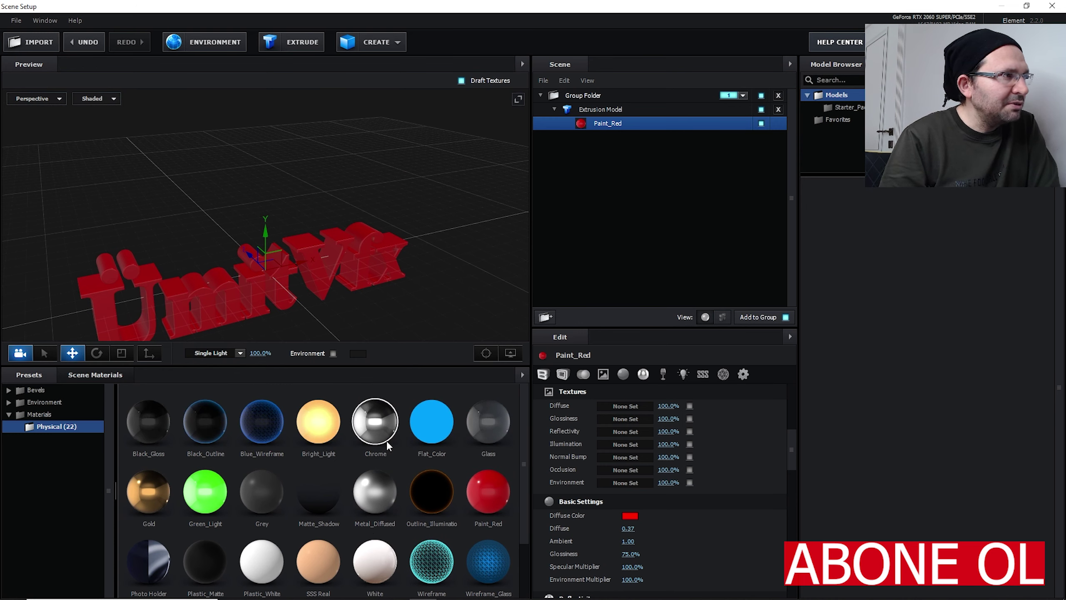
mouse_move(387, 440)
mouse_down()
mouse_move(441, 313)
mouse_move(595, 89)
mouse_move(604, 123)
mouse_up()
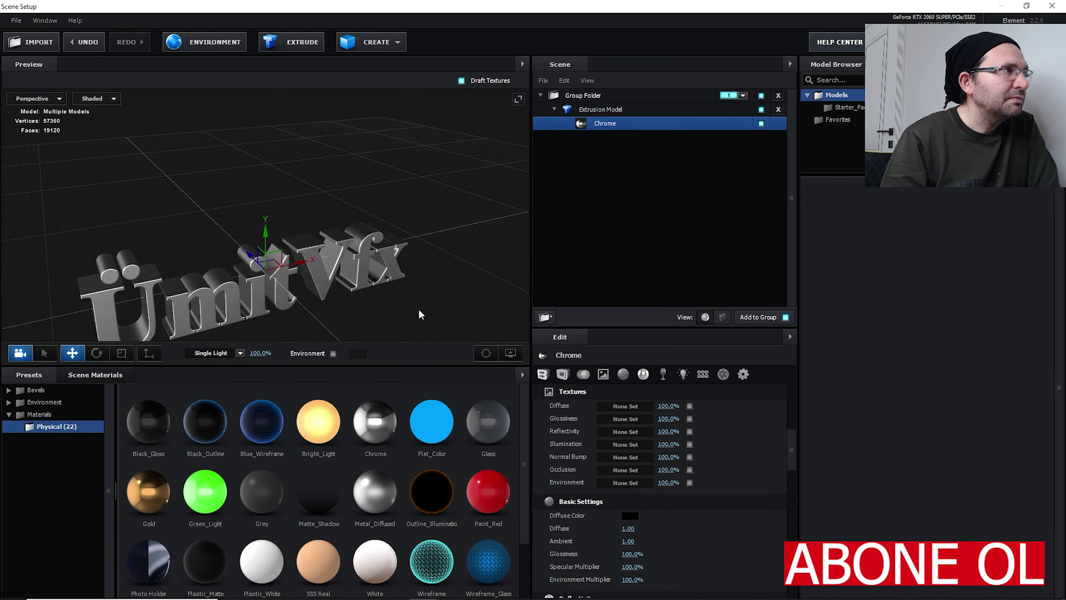
- Apply the Warehouse environment preset from V1_Environment to the 3D text scene
drag(422, 315, 413, 294)
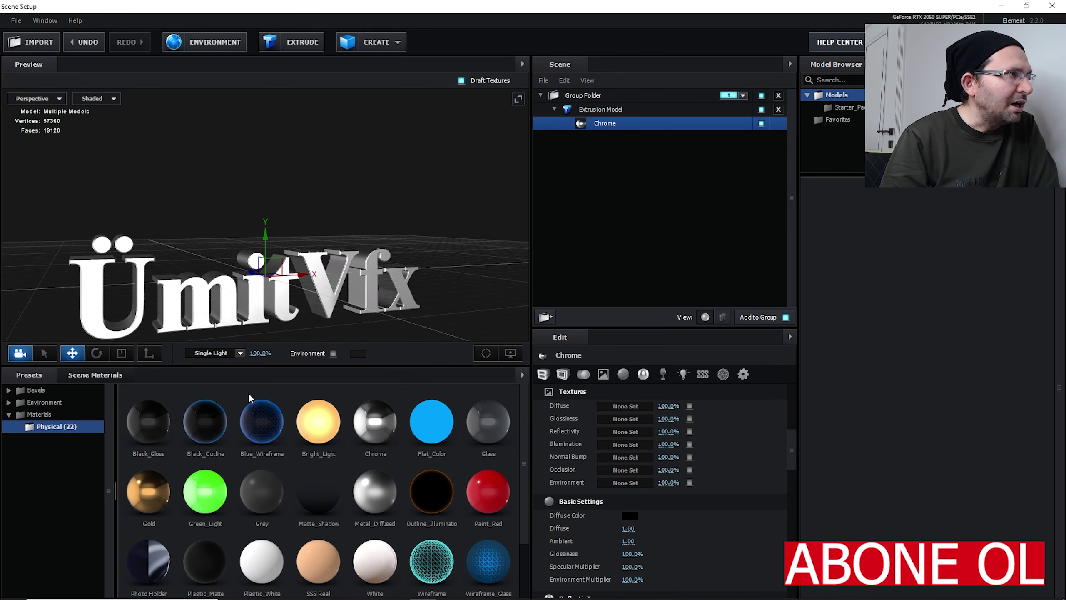
click(12, 415)
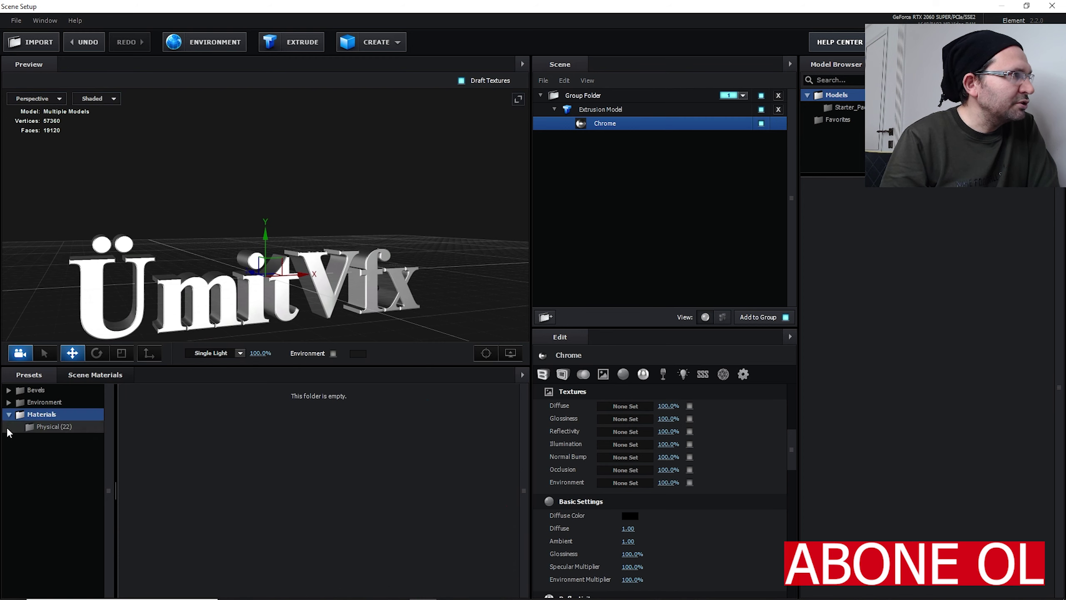
click(8, 403)
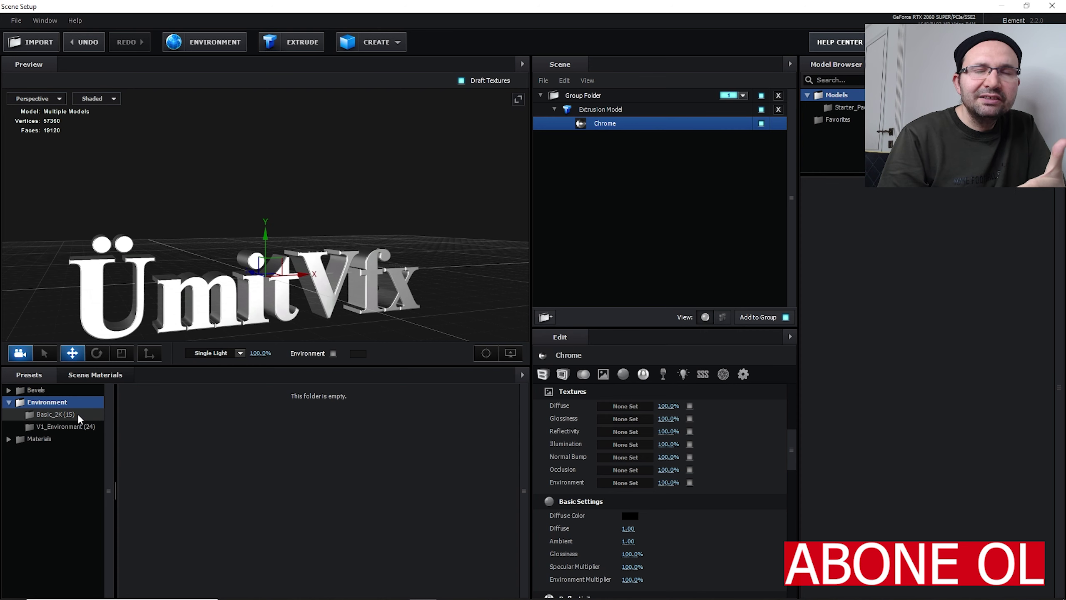
click(50, 427)
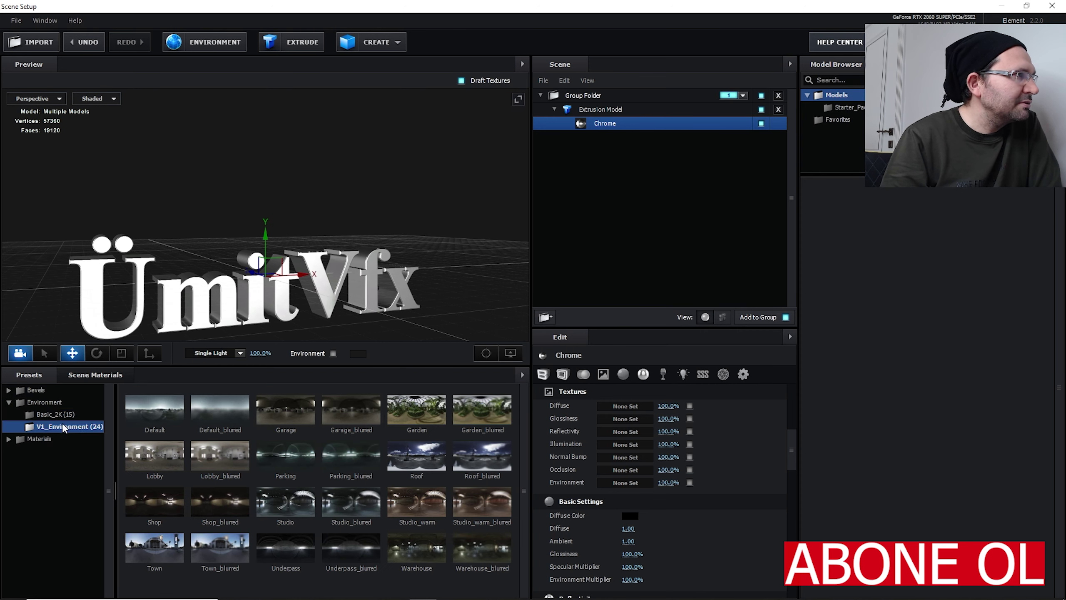
click(67, 415)
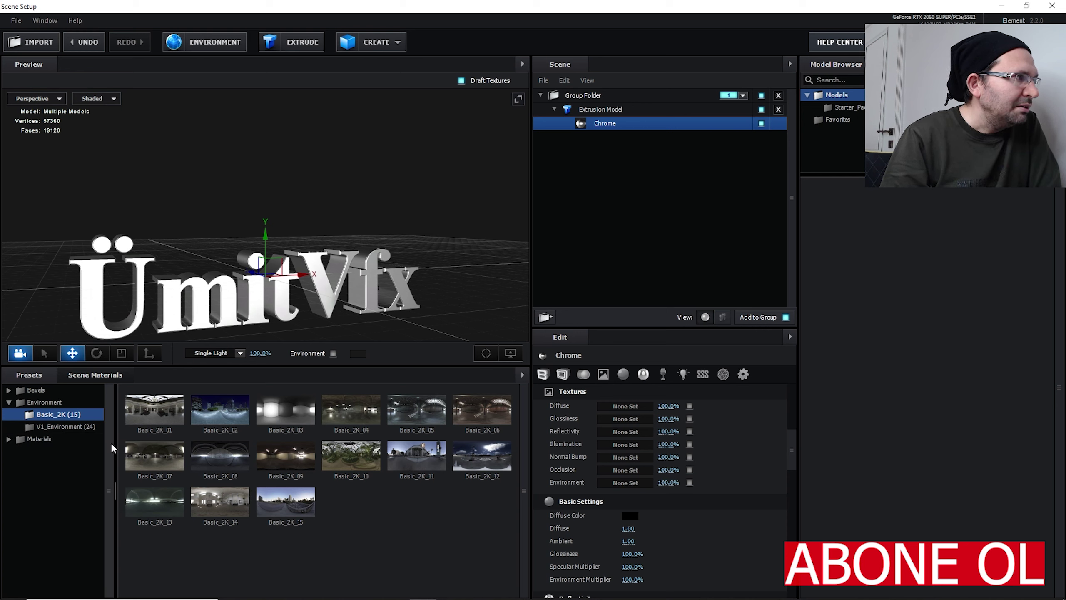
click(83, 427)
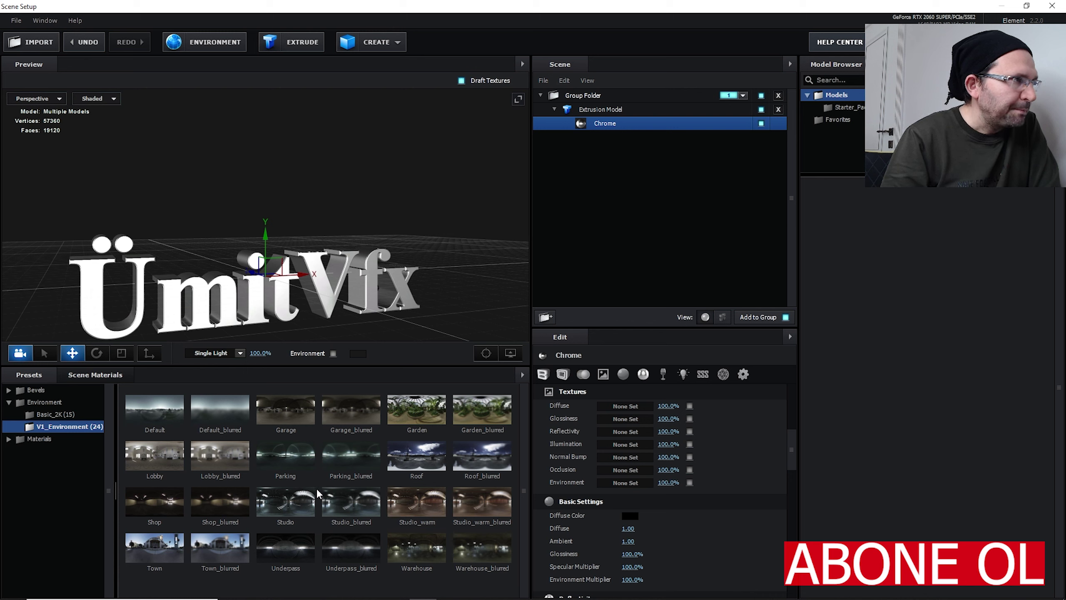
click(412, 558)
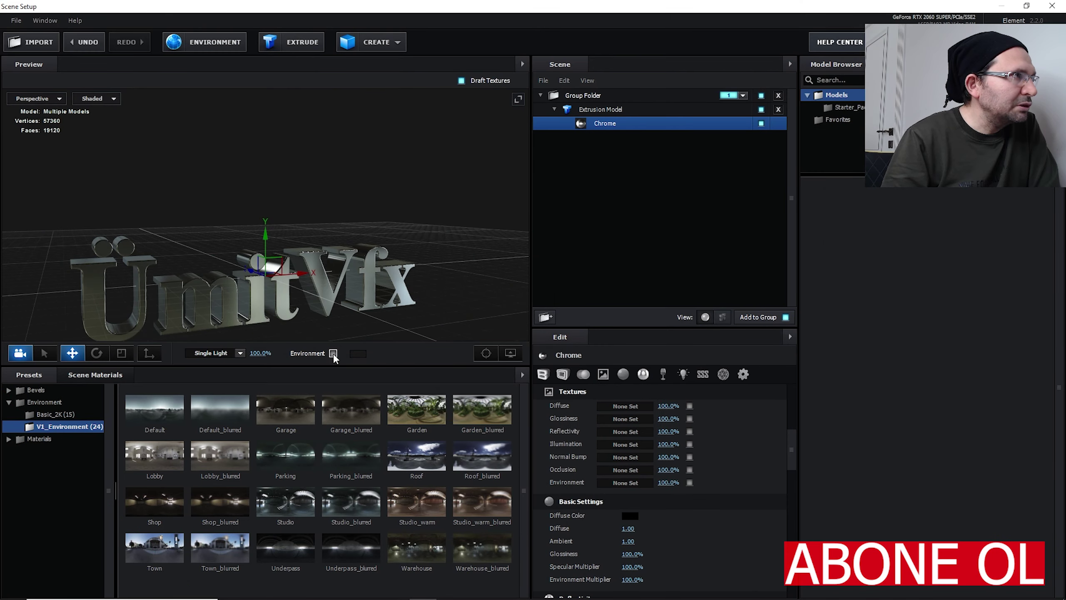
- Show the environment behind the chrome text in the scene preview, inspect the reflections and return to the composition
click(333, 354)
drag(356, 325, 328, 321)
click(333, 354)
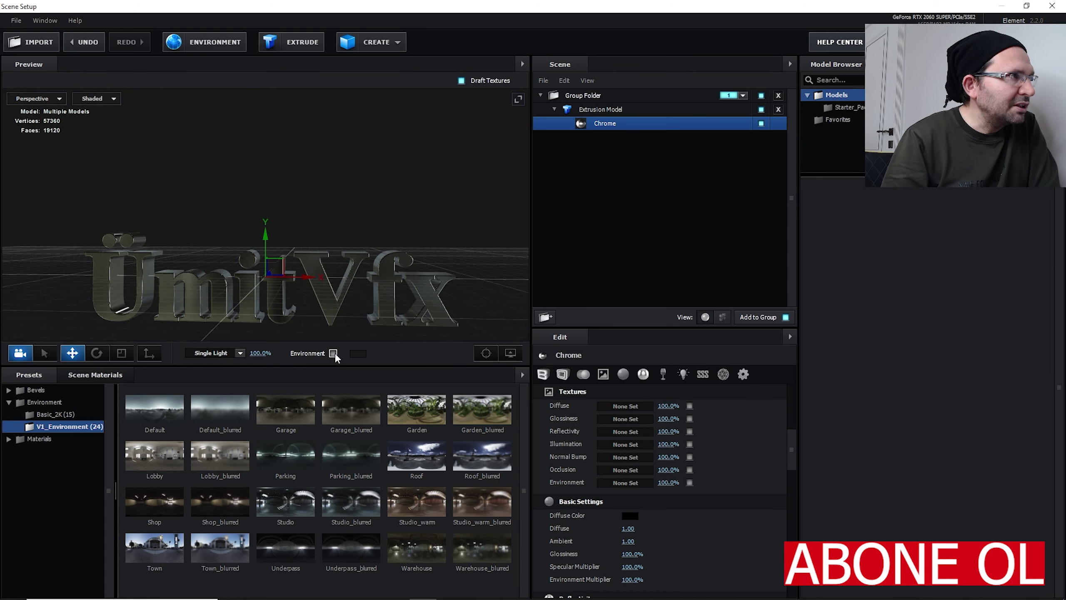
click(333, 353)
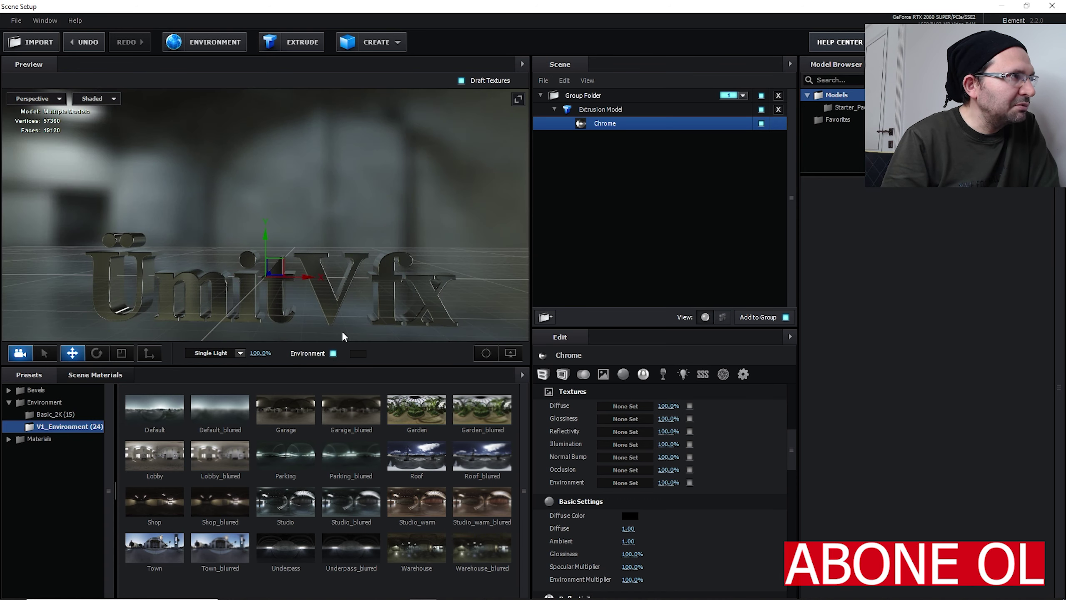
mouse_move(340, 336)
mouse_down()
mouse_move(311, 294)
mouse_move(296, 326)
mouse_move(364, 302)
mouse_move(262, 305)
mouse_move(380, 321)
mouse_move(357, 336)
mouse_up()
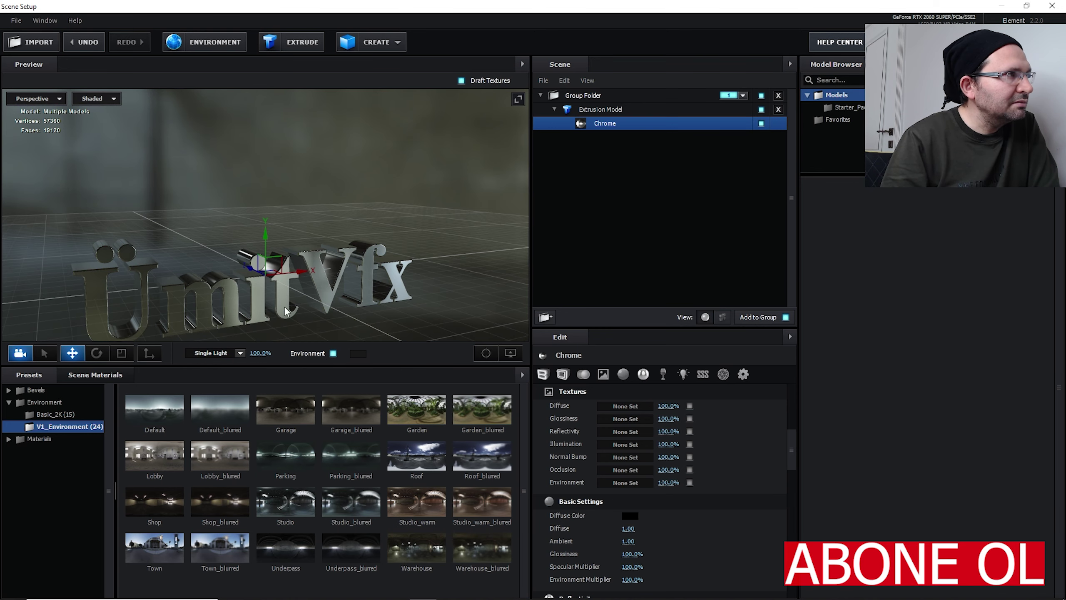
mouse_move(319, 219)
mouse_down()
mouse_move(250, 222)
mouse_move(305, 212)
mouse_move(311, 229)
mouse_up()
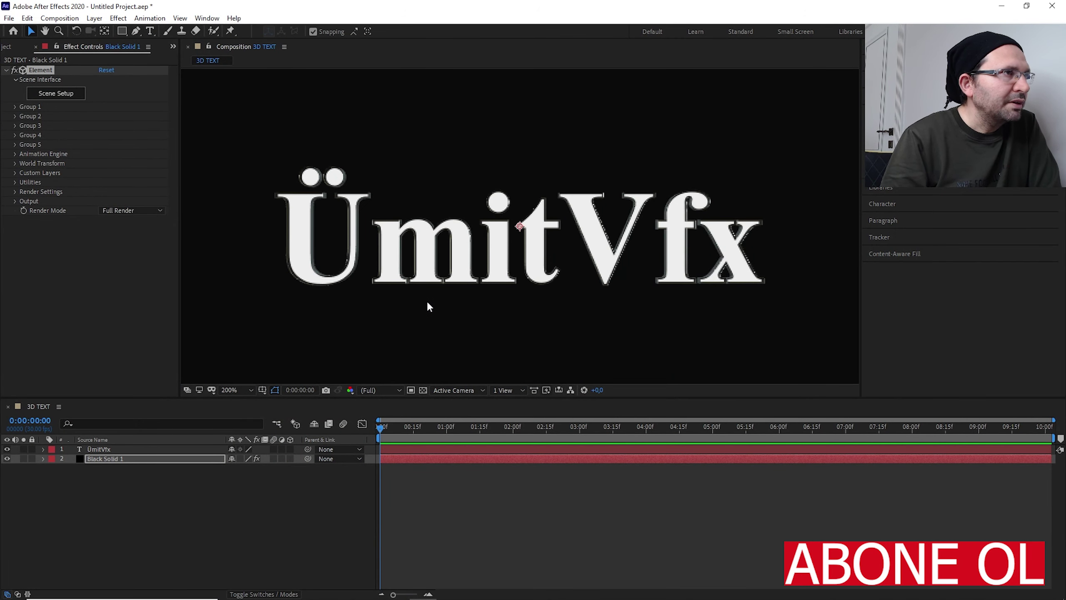
- Enable Show in BG for the Physical Environment in the render settings of Black Solid 1's Element effect
scroll(428, 290, down, 2)
scroll(430, 287, up, 1)
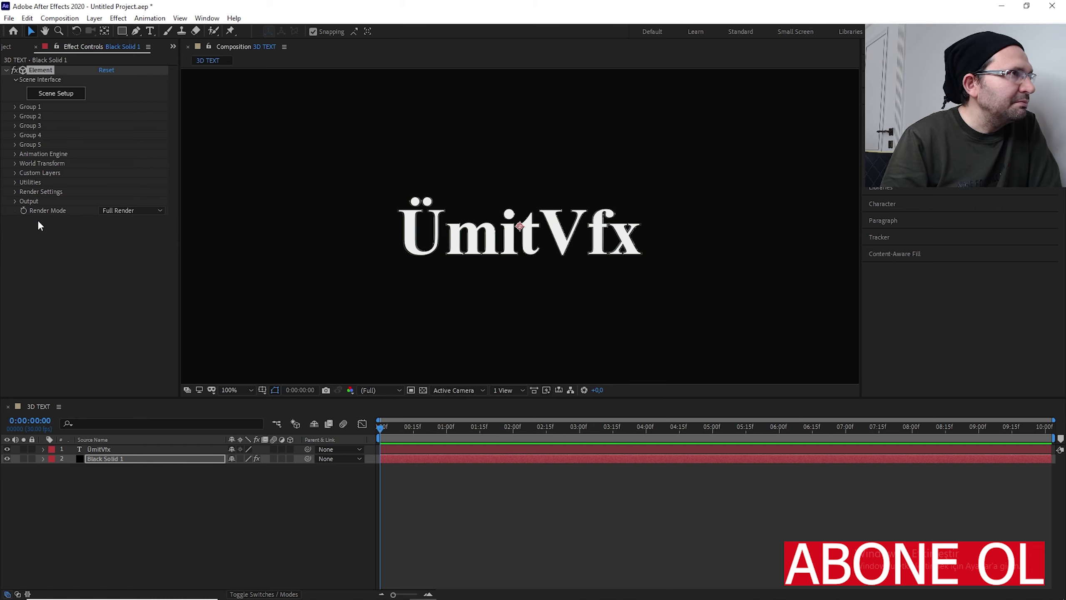
click(144, 508)
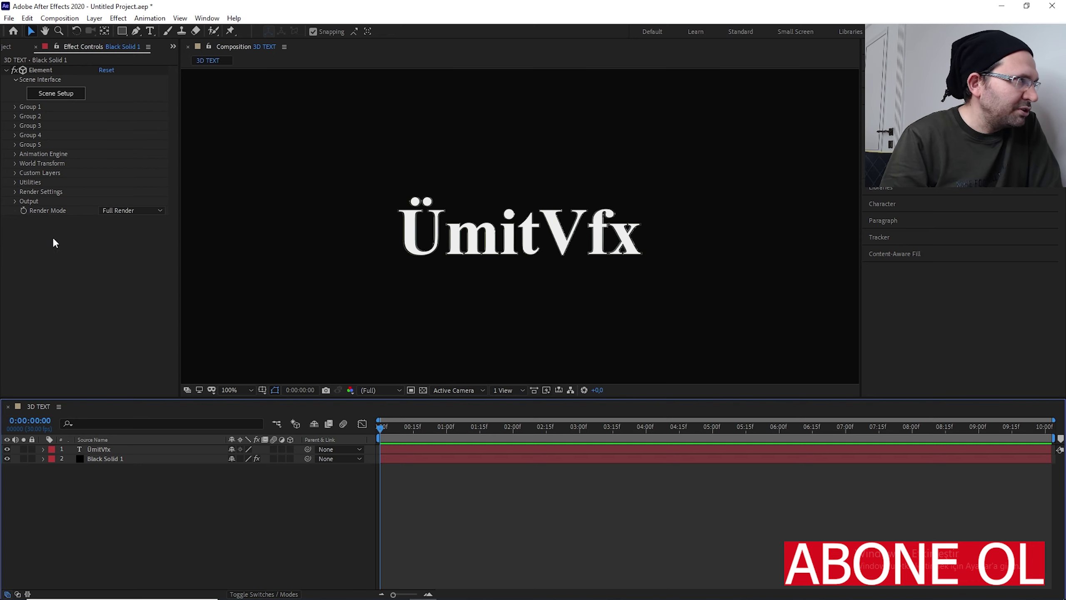
click(14, 192)
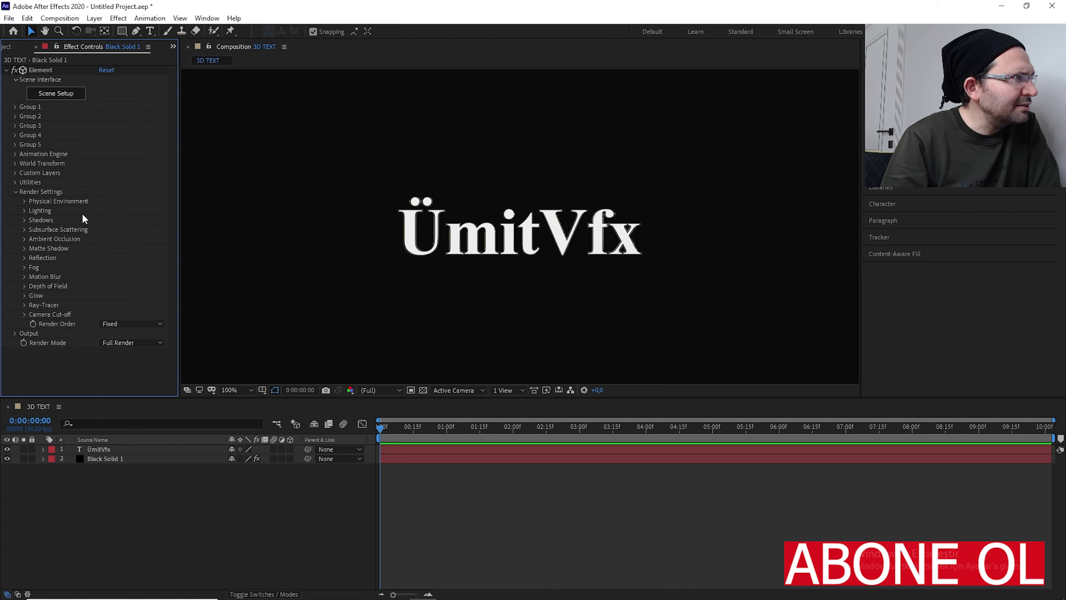
click(24, 201)
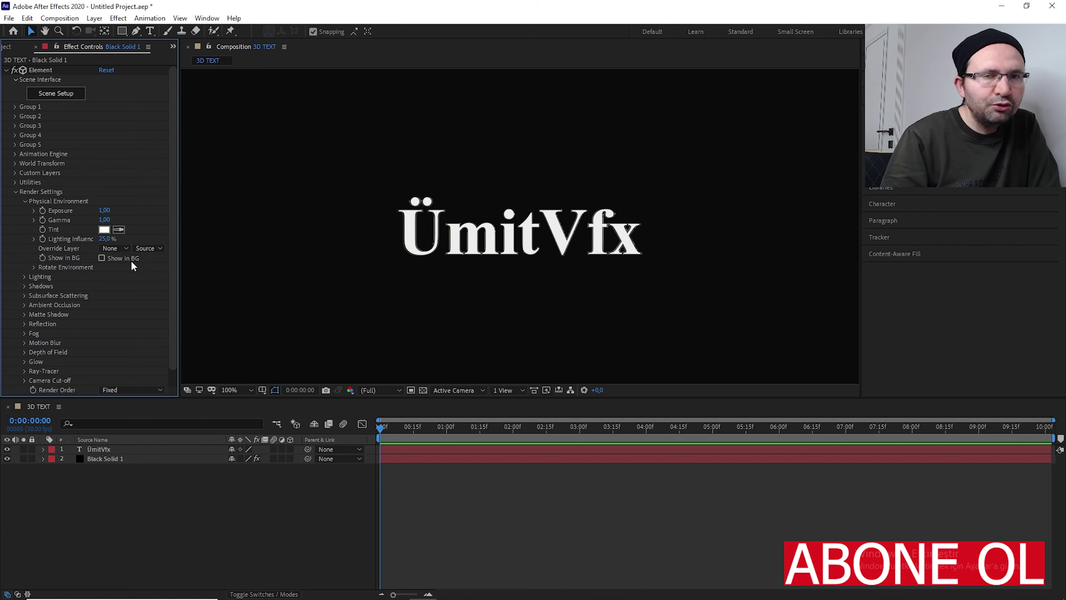
click(102, 257)
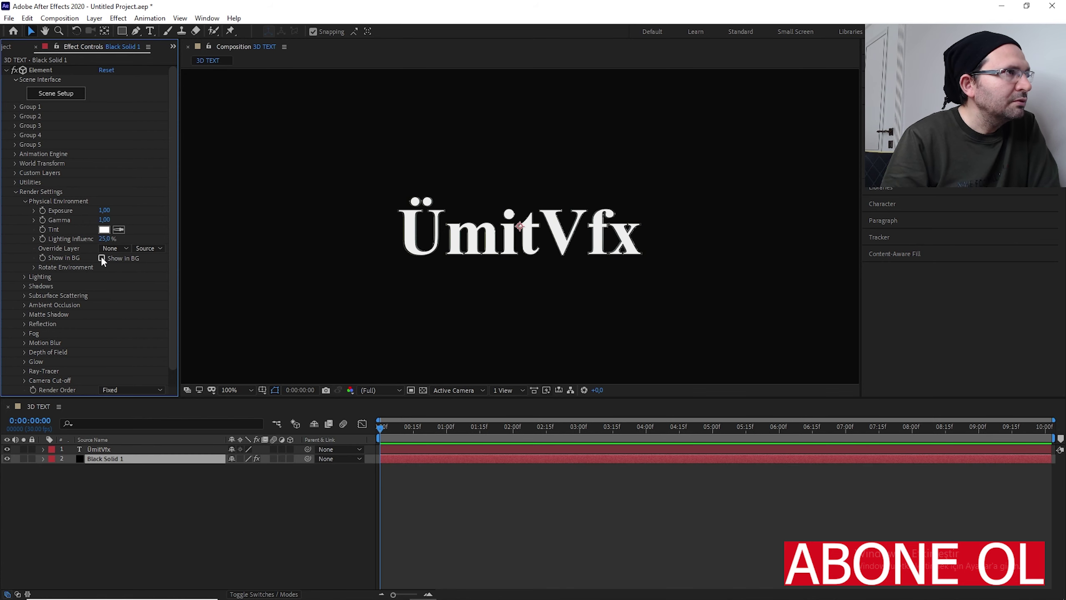
click(101, 258)
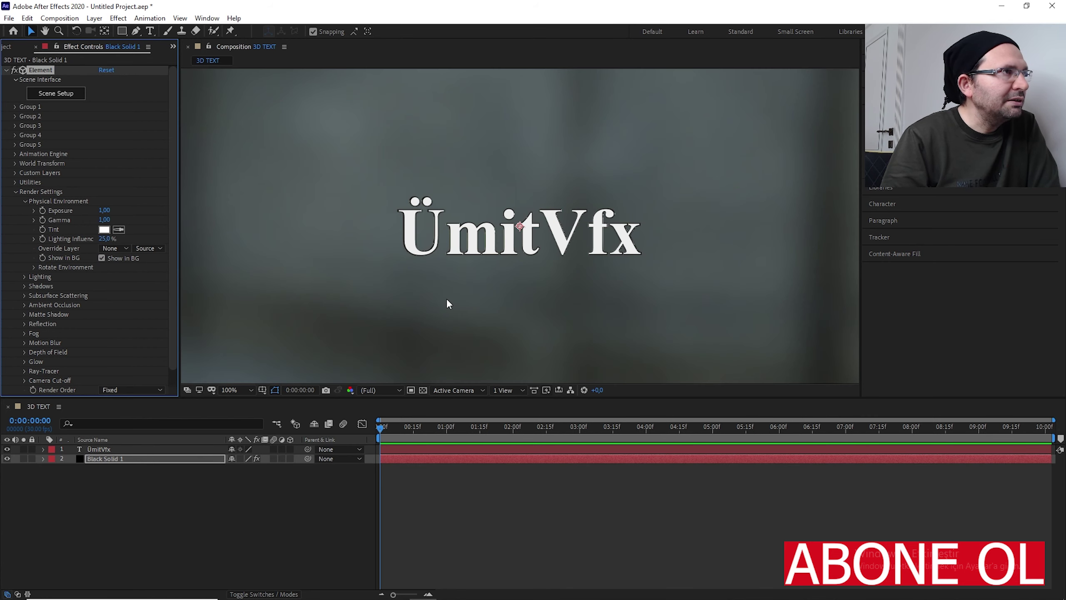
- Undo the accidental shift of the 3D text and hide the original flat text layer
drag(447, 301, 432, 304)
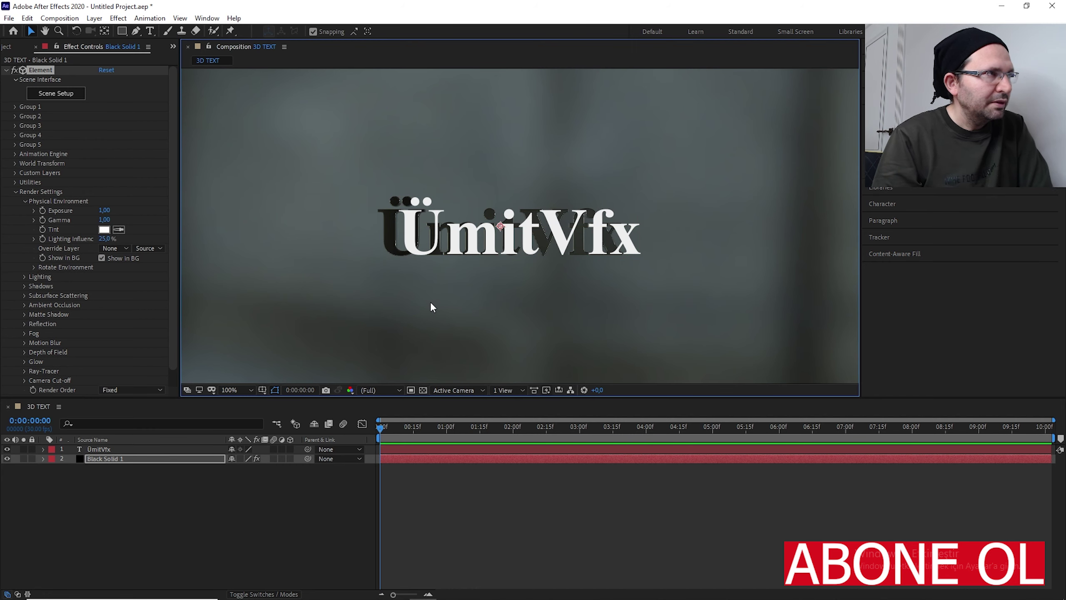
key(ctrl+z)
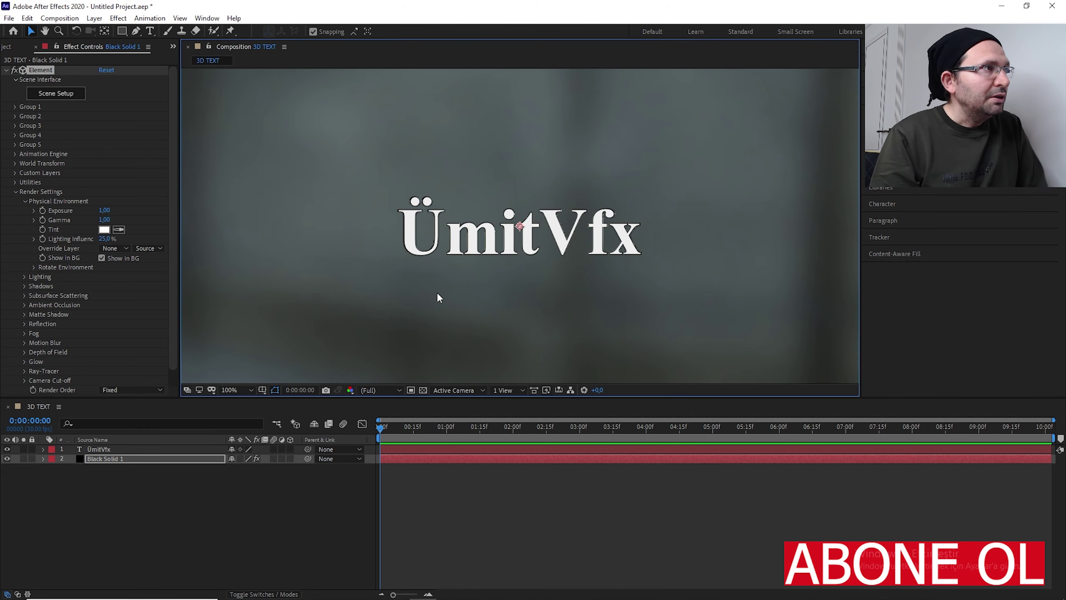
click(121, 449)
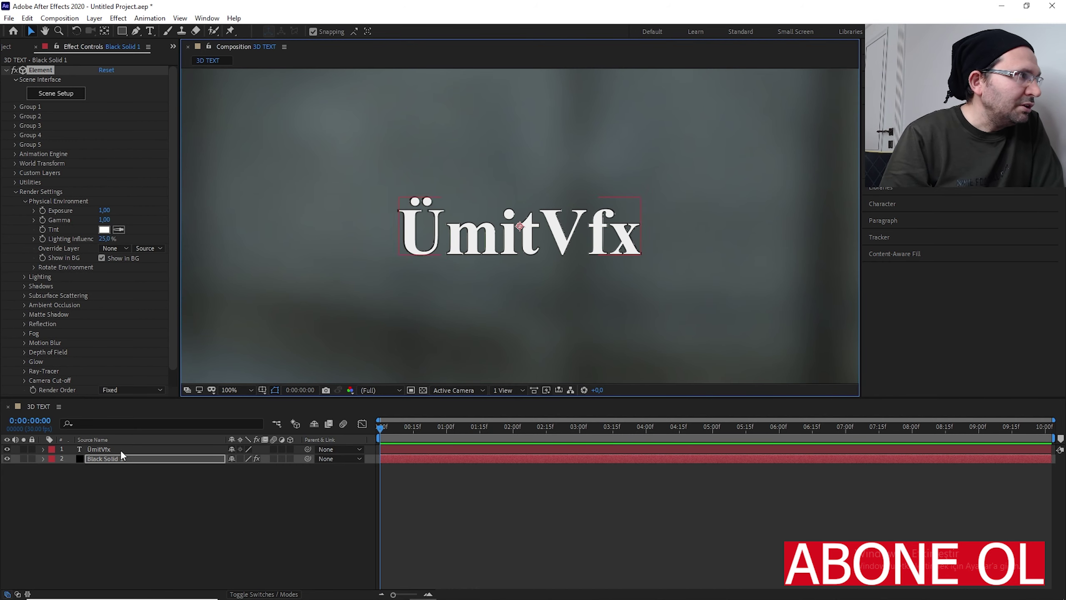
click(96, 449)
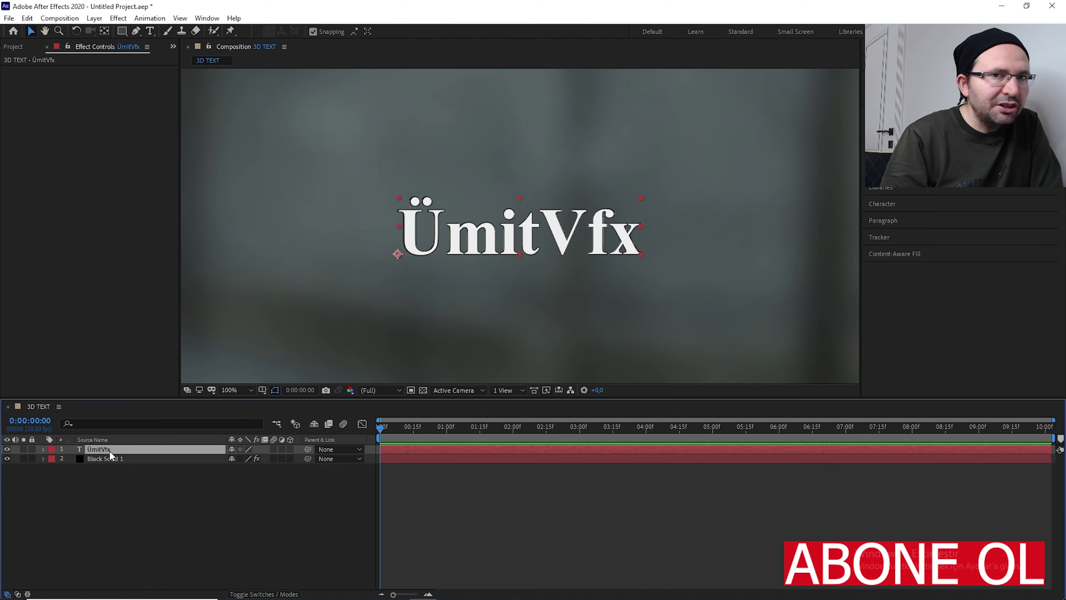
click(7, 449)
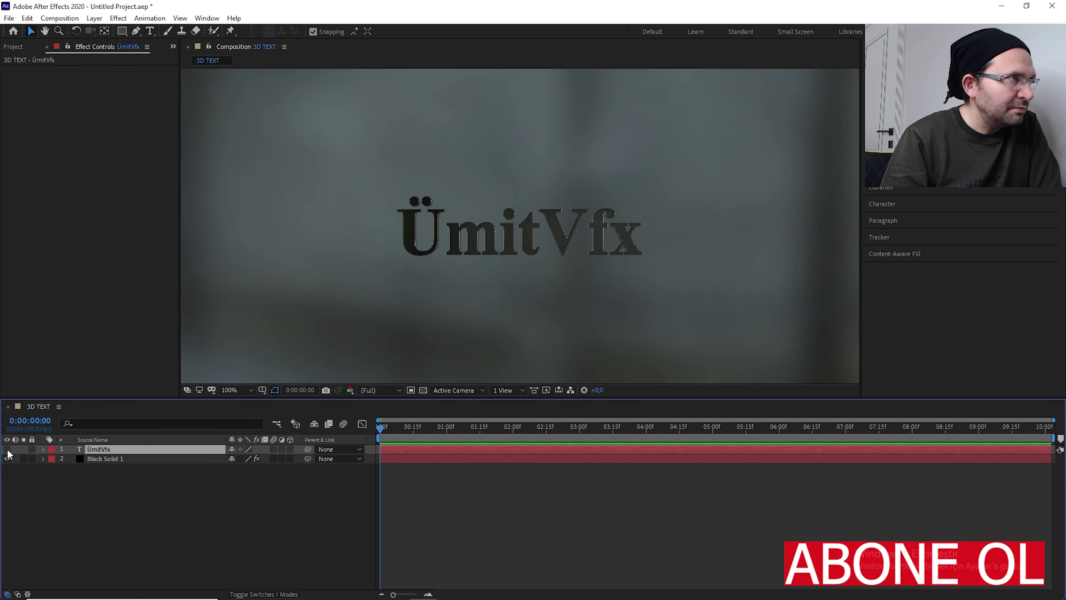
click(460, 297)
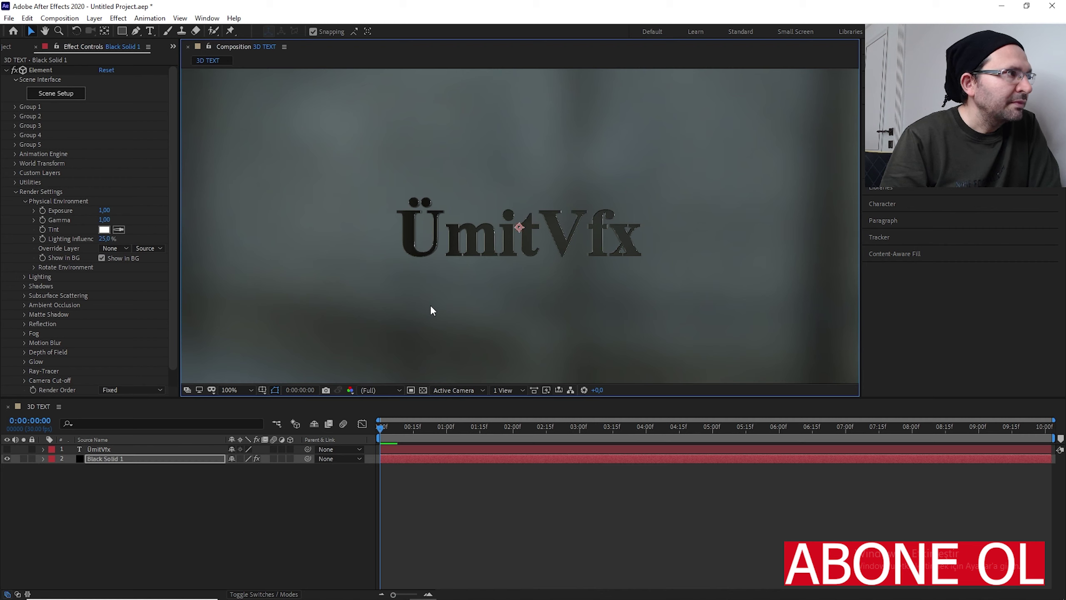
- Add a One-Node Camera named Camera 1 with the 35mm preset to the composition
right_click(165, 489)
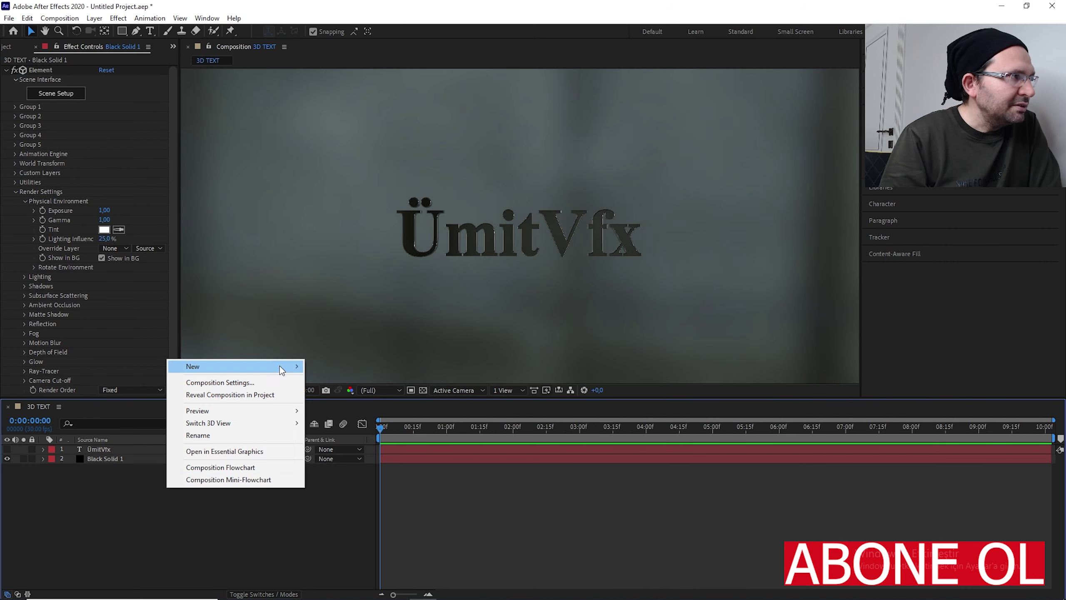
mouse_move(283, 366)
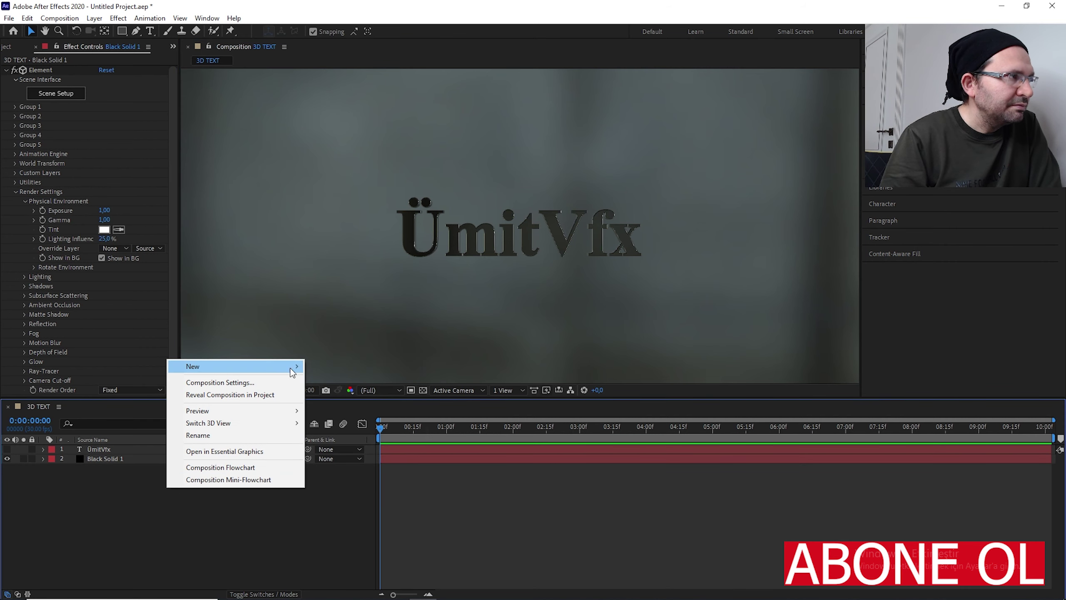
click(341, 419)
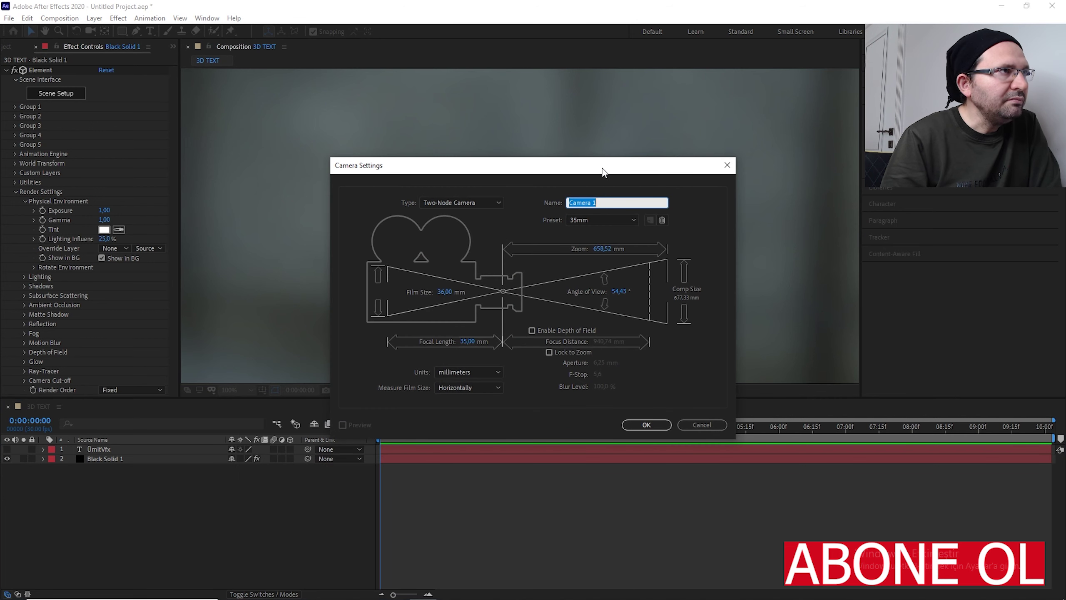
drag(603, 170, 582, 165)
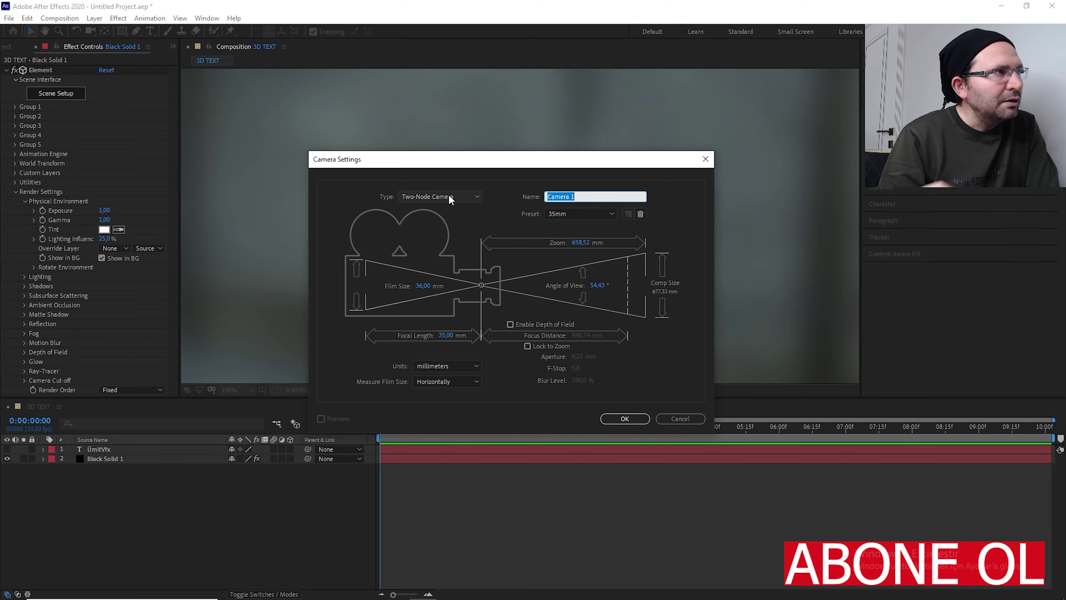
click(463, 193)
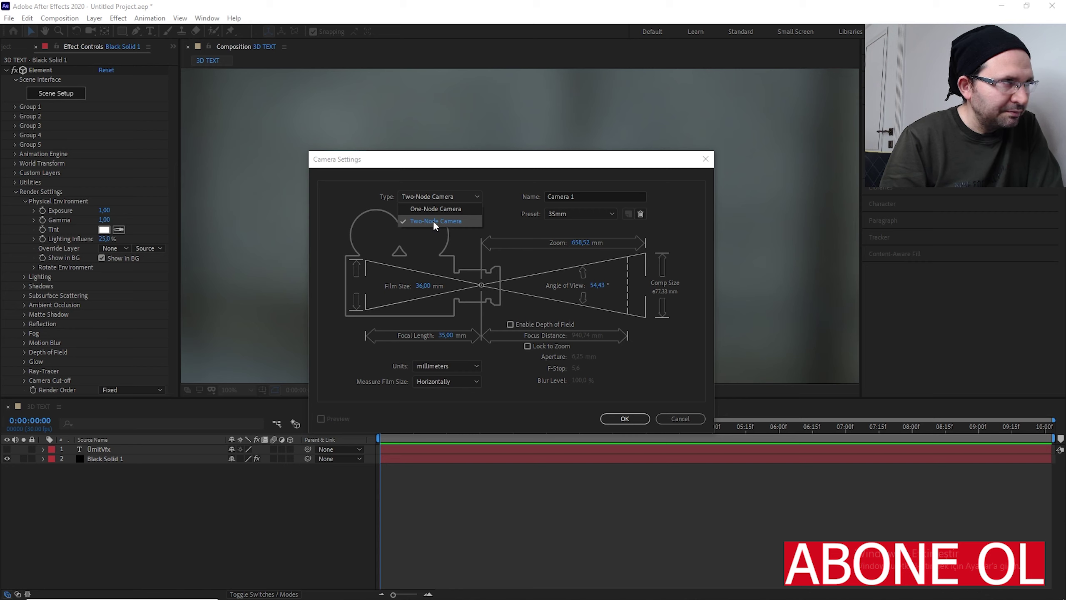
click(493, 217)
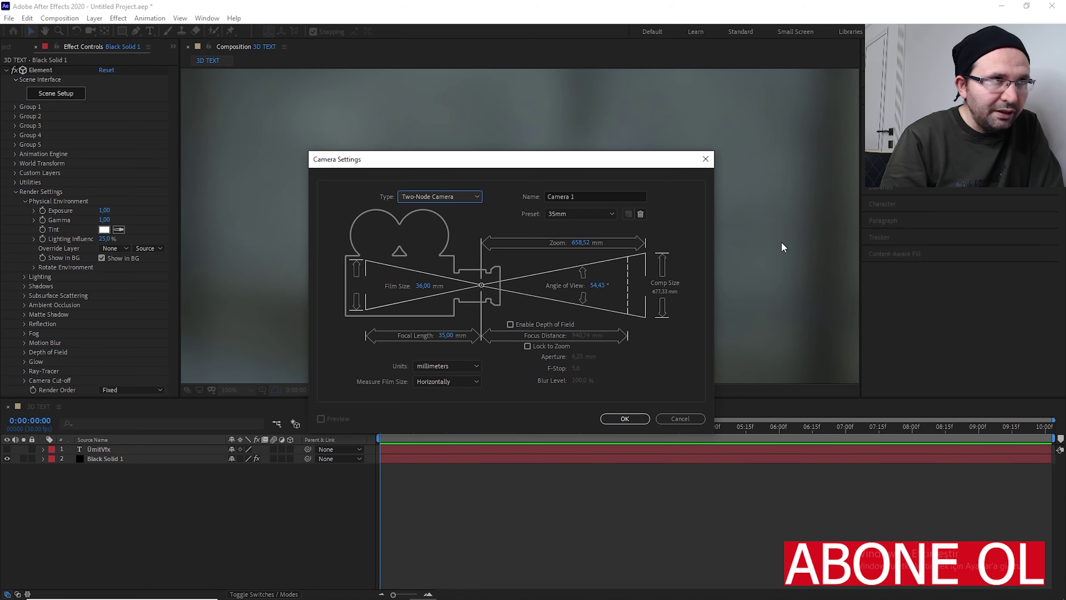
click(454, 197)
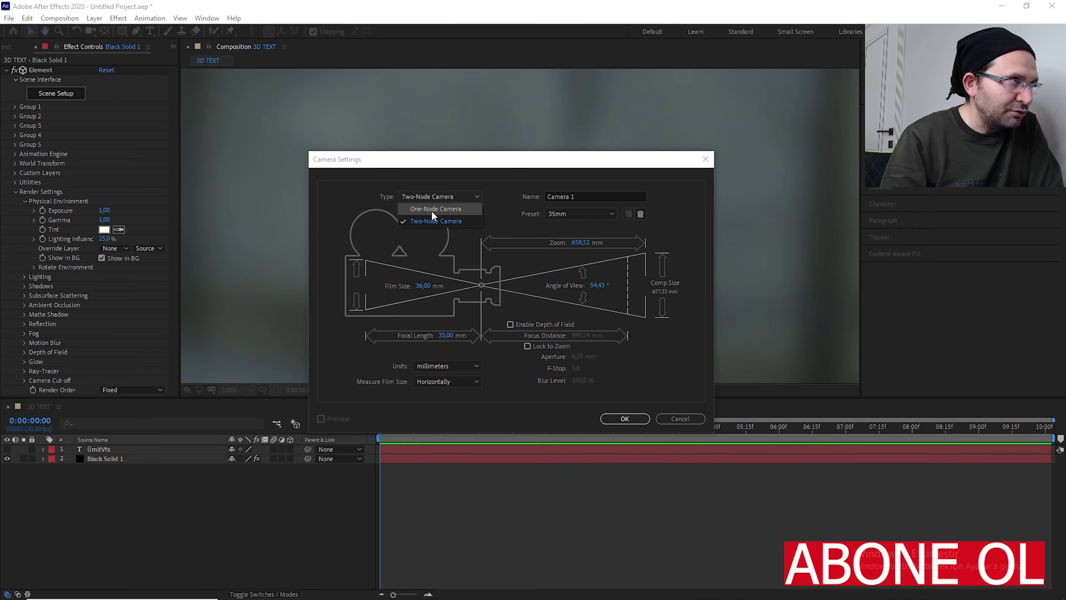
click(432, 209)
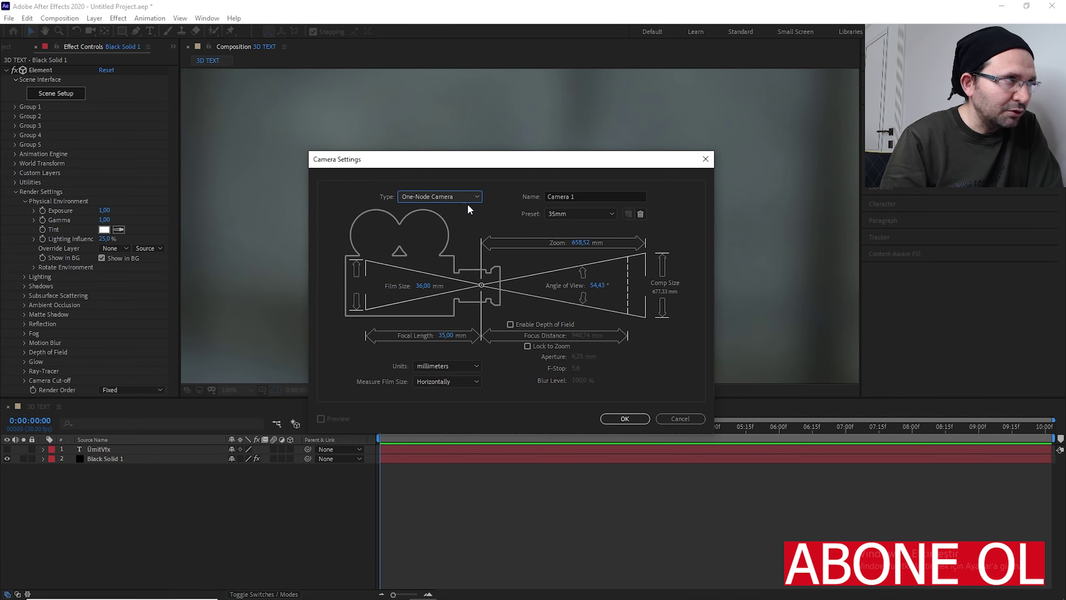
click(625, 418)
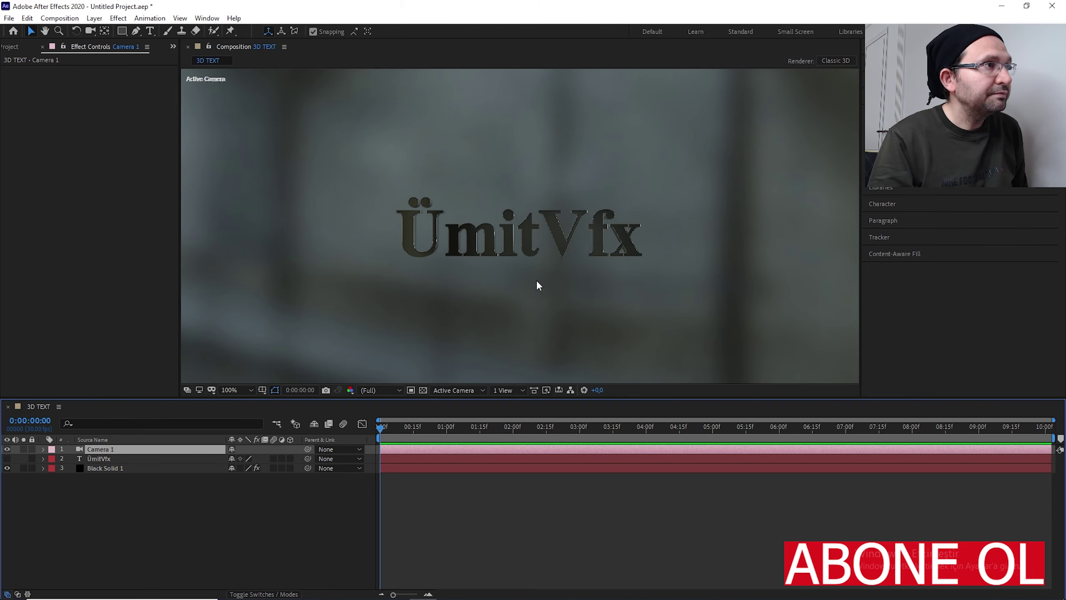
key(c)
drag(534, 282, 452, 178)
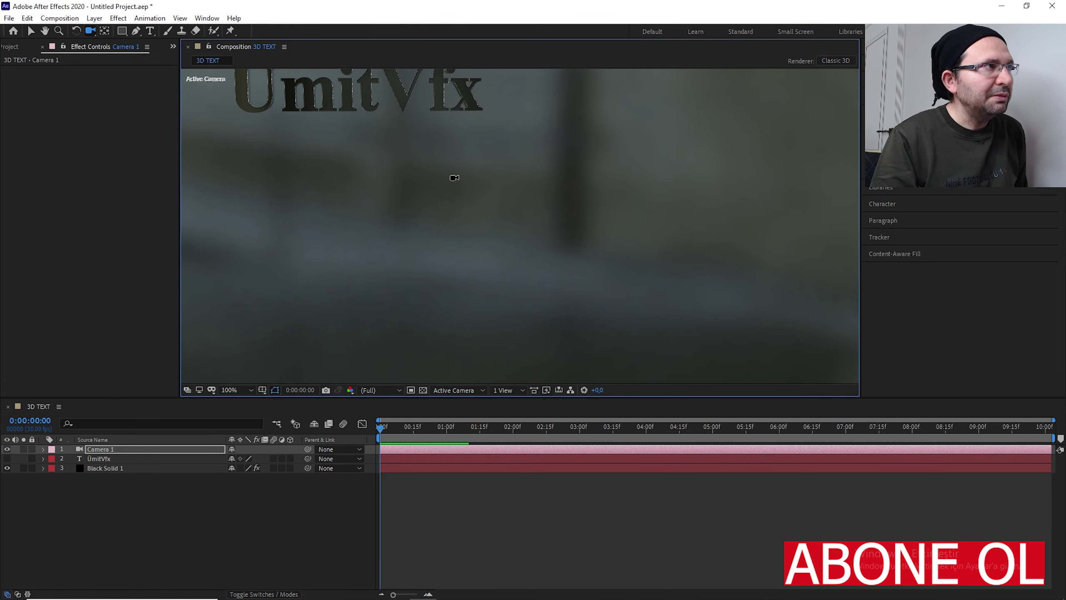
drag(413, 126, 422, 184)
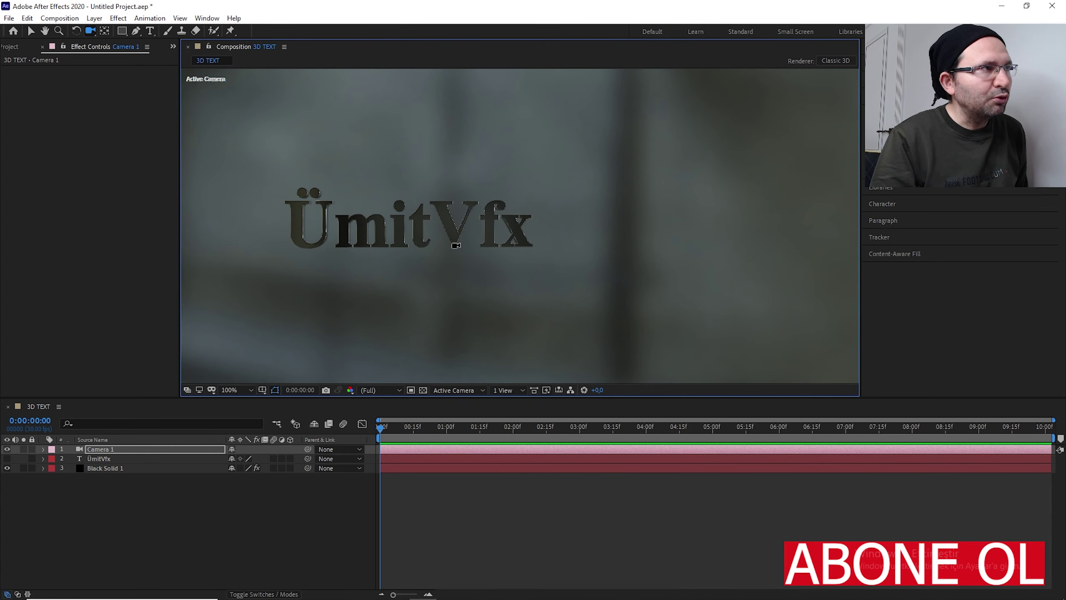
key(ctrl+z)
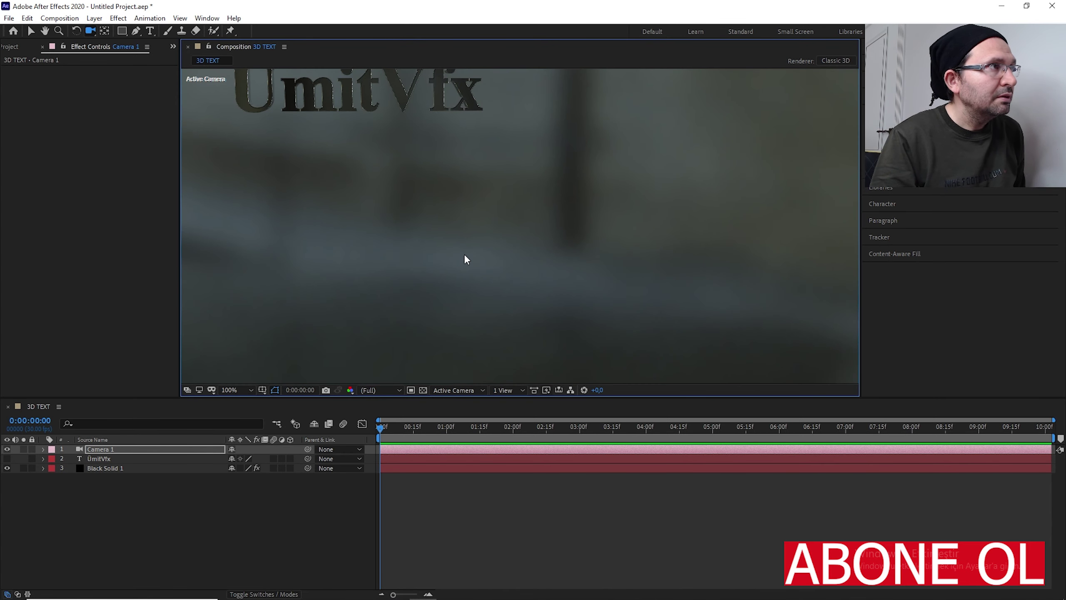
key(ctrl+shift+z)
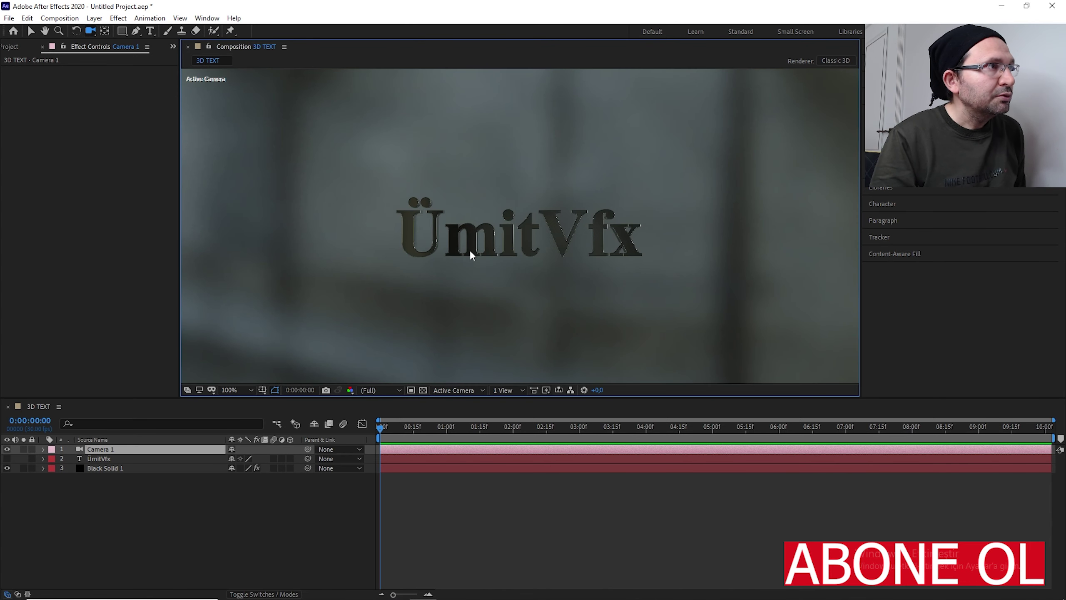
- Change Camera 1's type to Two-Node Camera in its camera settings
double_click(159, 448)
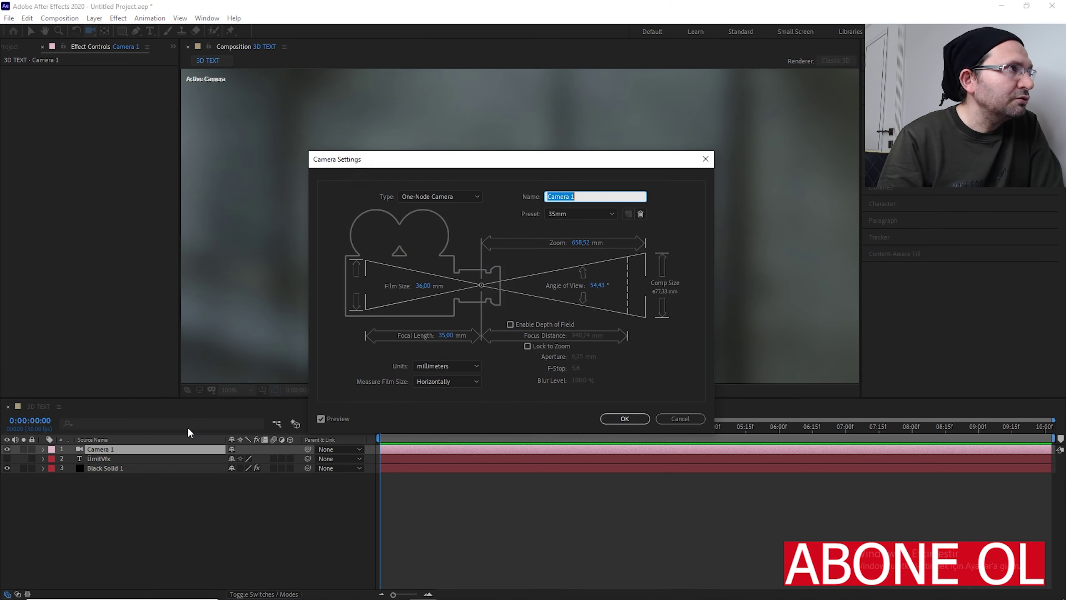
click(450, 197)
click(425, 222)
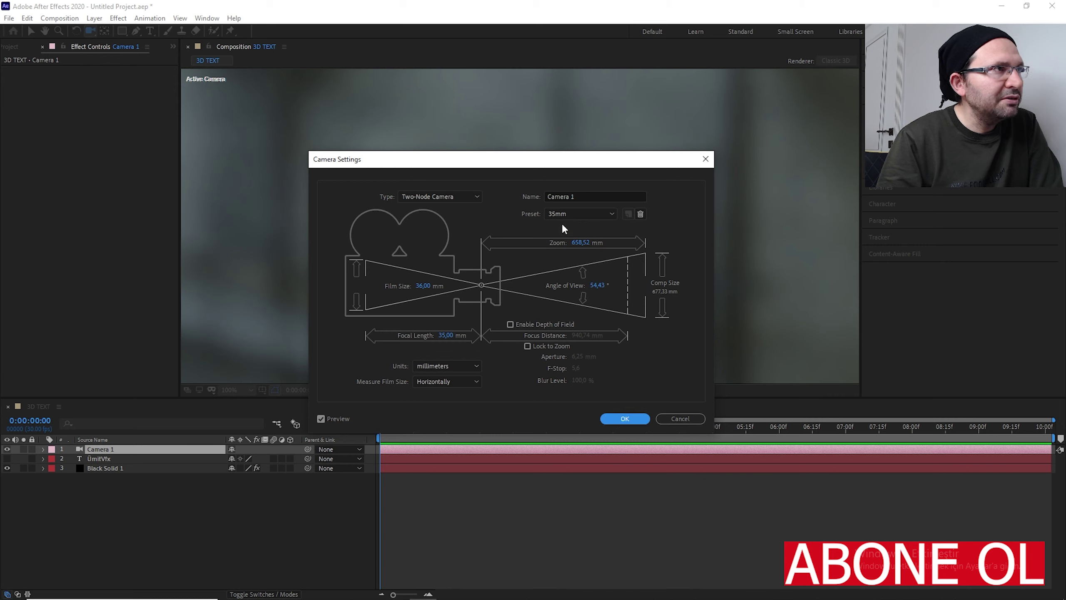
click(616, 419)
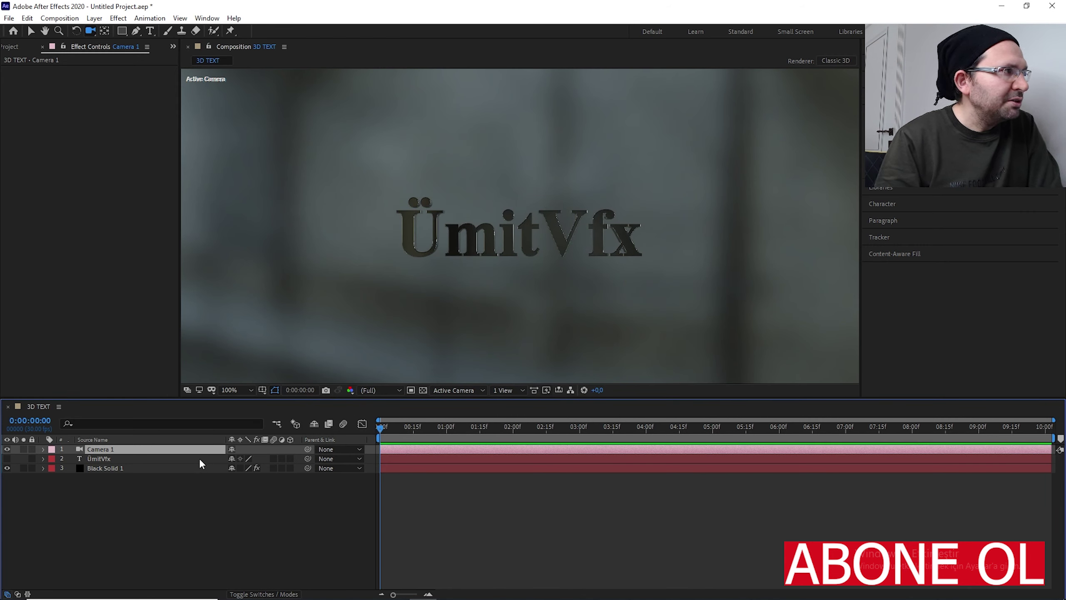
- Orbit and dolly Camera 1 into an angled close-up of the last letters of the chrome text, position about 709.8, 472.8, -261.5
key(c)
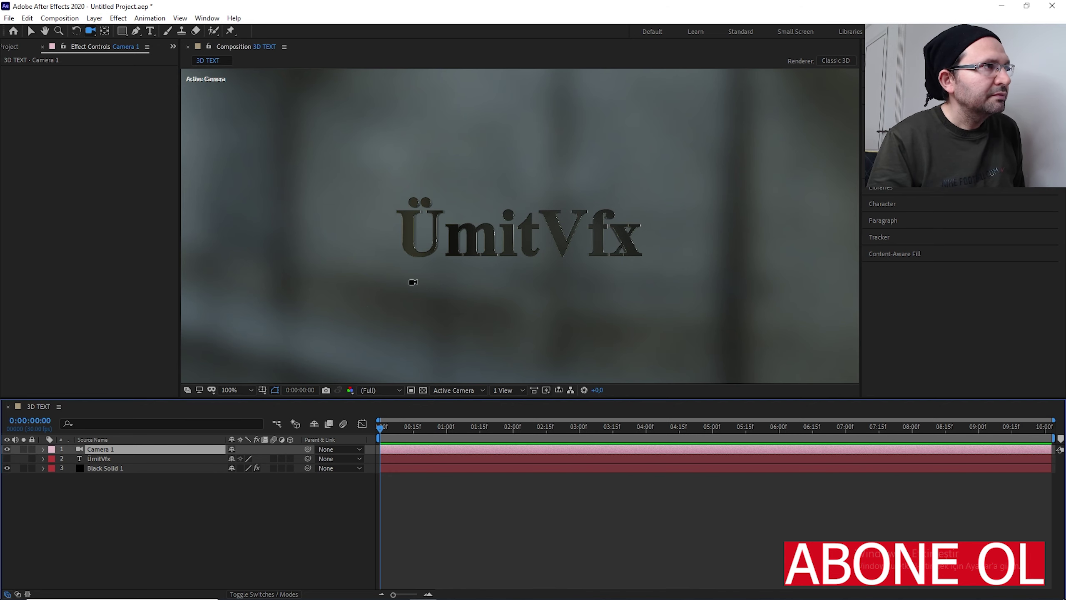
mouse_move(476, 272)
mouse_down()
mouse_move(485, 269)
mouse_move(234, 279)
mouse_move(650, 289)
mouse_move(510, 290)
mouse_move(491, 272)
mouse_move(464, 272)
mouse_up()
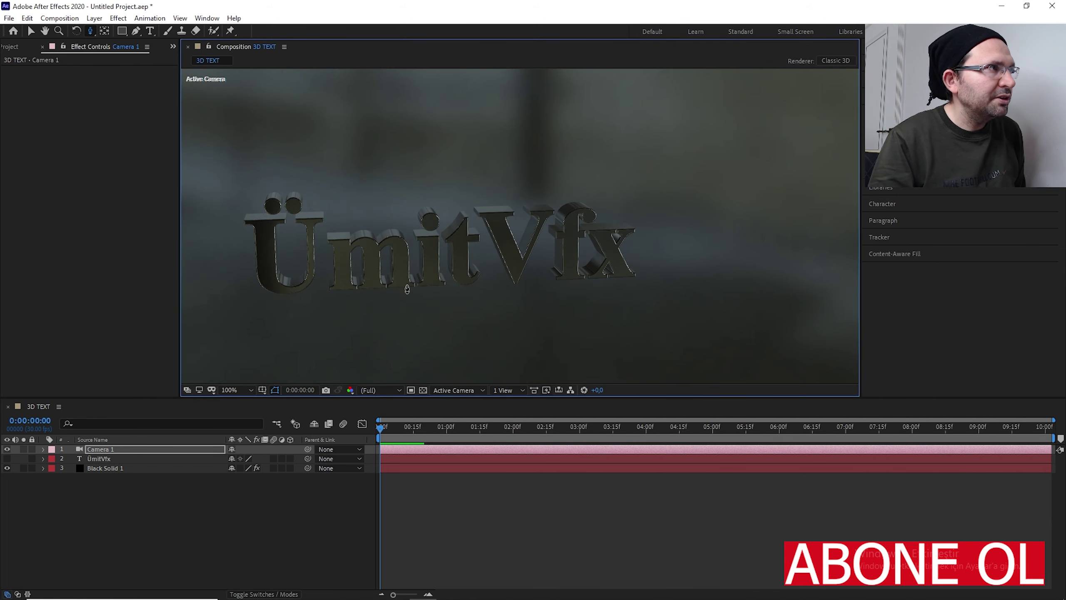
drag(416, 315, 397, 178)
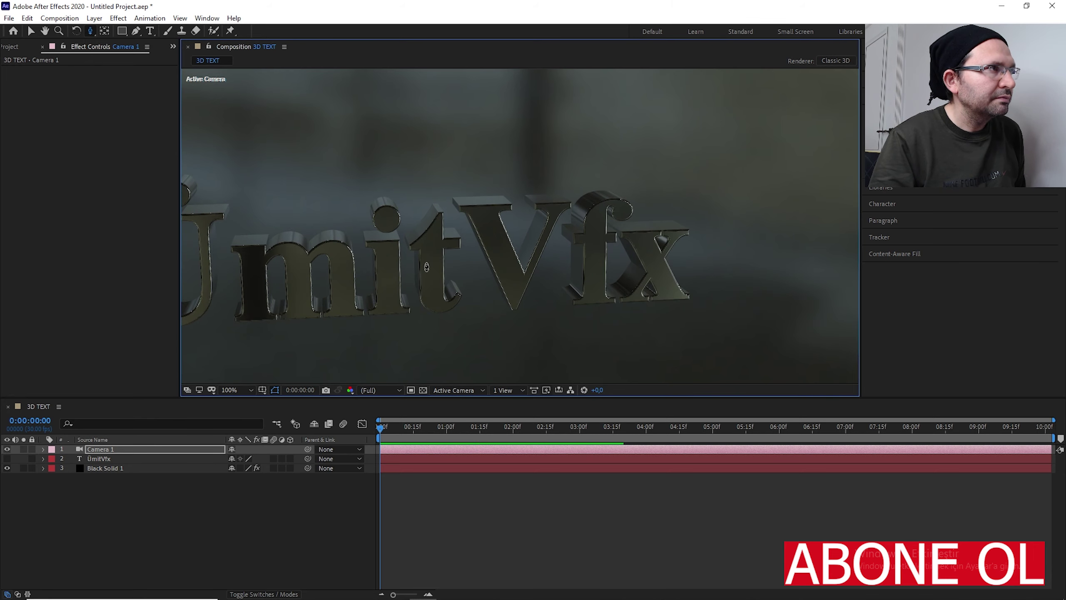
drag(414, 272, 492, 265)
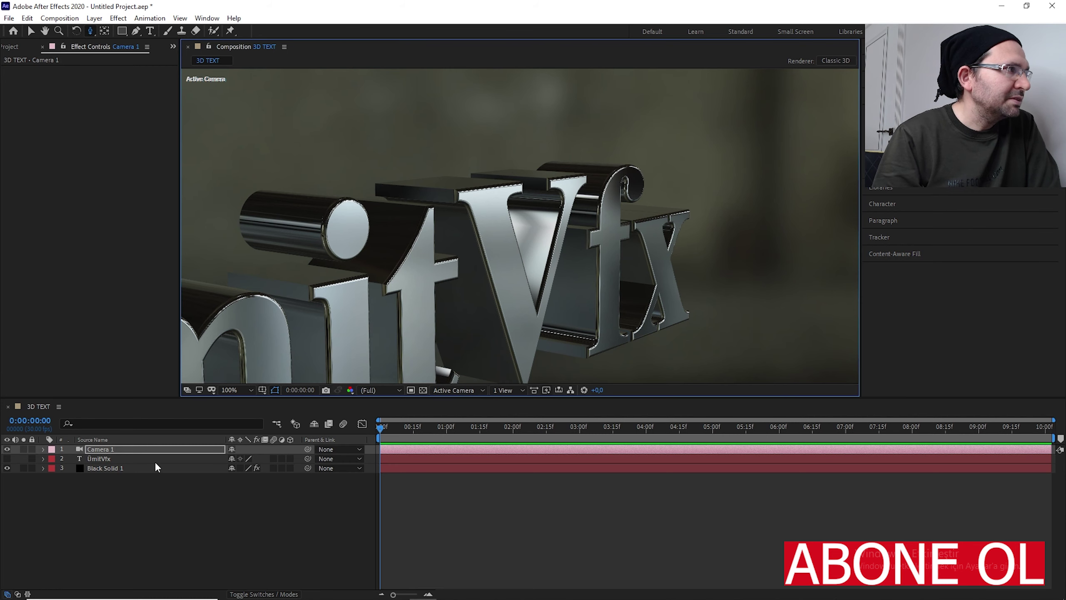
- Enable keyframing at 0:00:00:00 for Camera 1's Position, Orientation, X Rotation, Y Rotation and Z Rotation
click(42, 449)
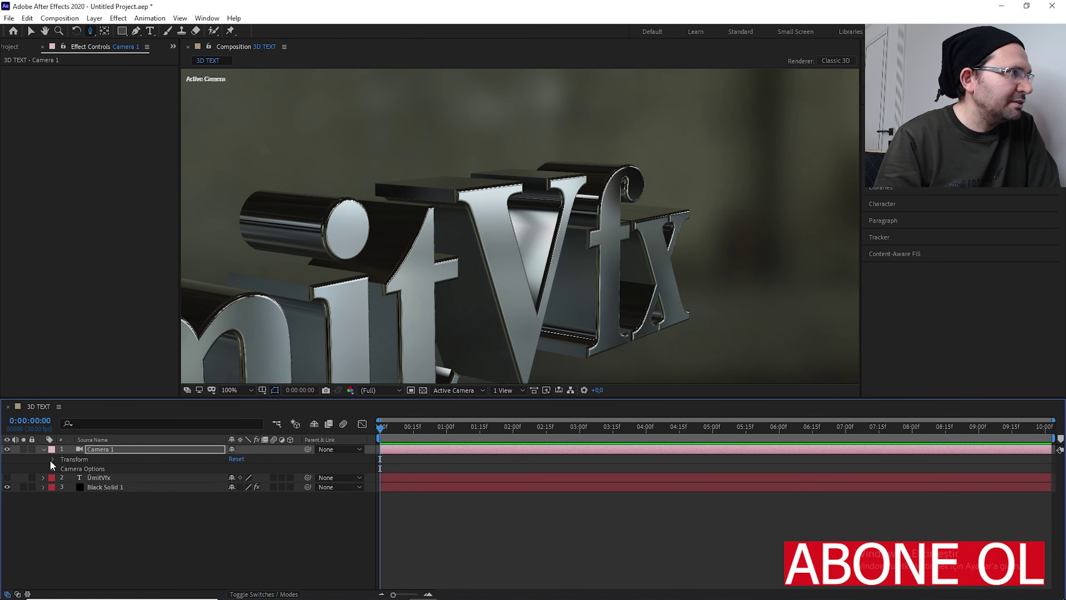
click(52, 460)
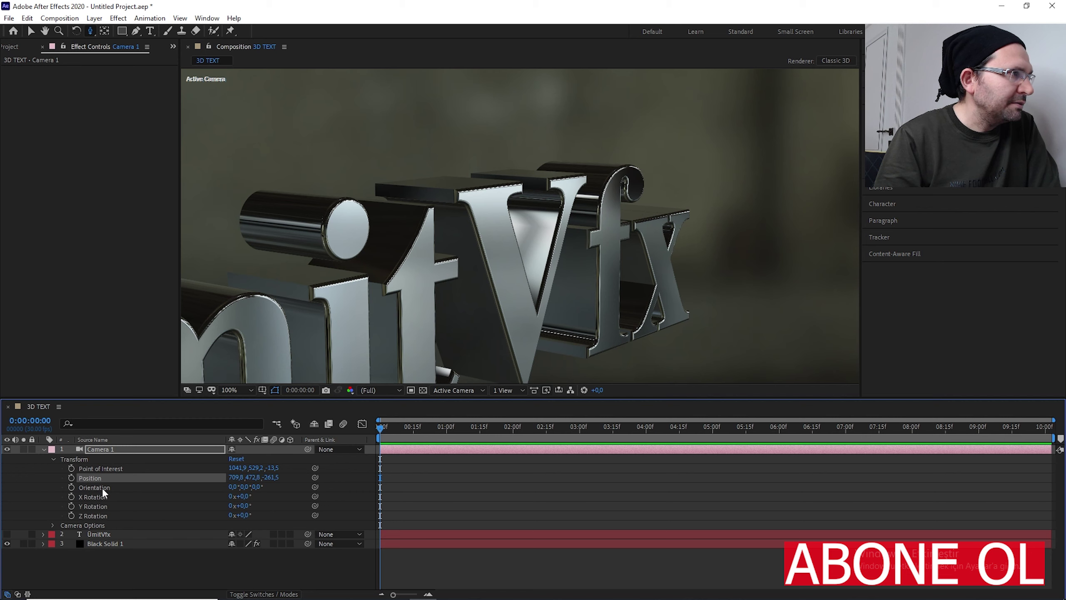
click(72, 477)
click(72, 487)
click(71, 497)
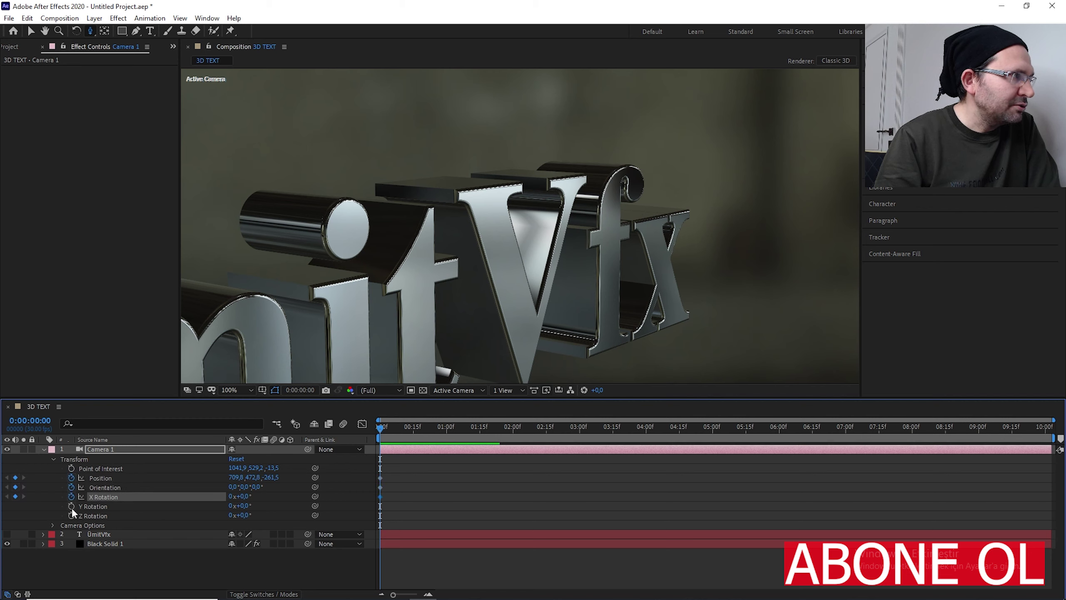
click(71, 506)
click(72, 515)
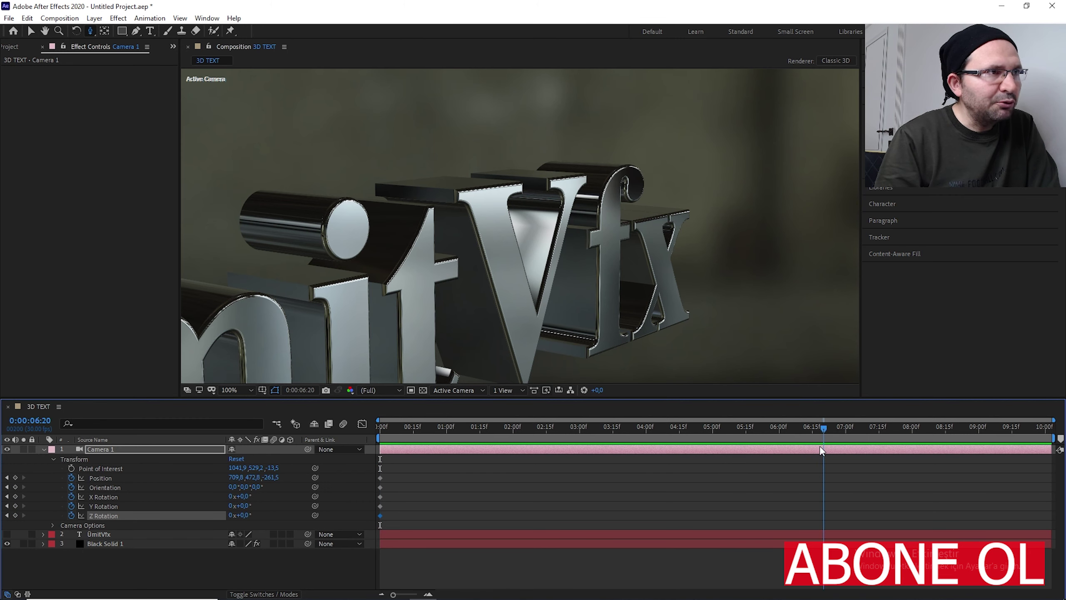
- At 0:00:06:00, orbit and pull Camera 1 back to about 1110.1, 274.7, -2246.0 so the whole text is framed
key(Page_Up)
key(Page_Down)
key(Page_Down)
key(Page_Up)
key(Page_Up)
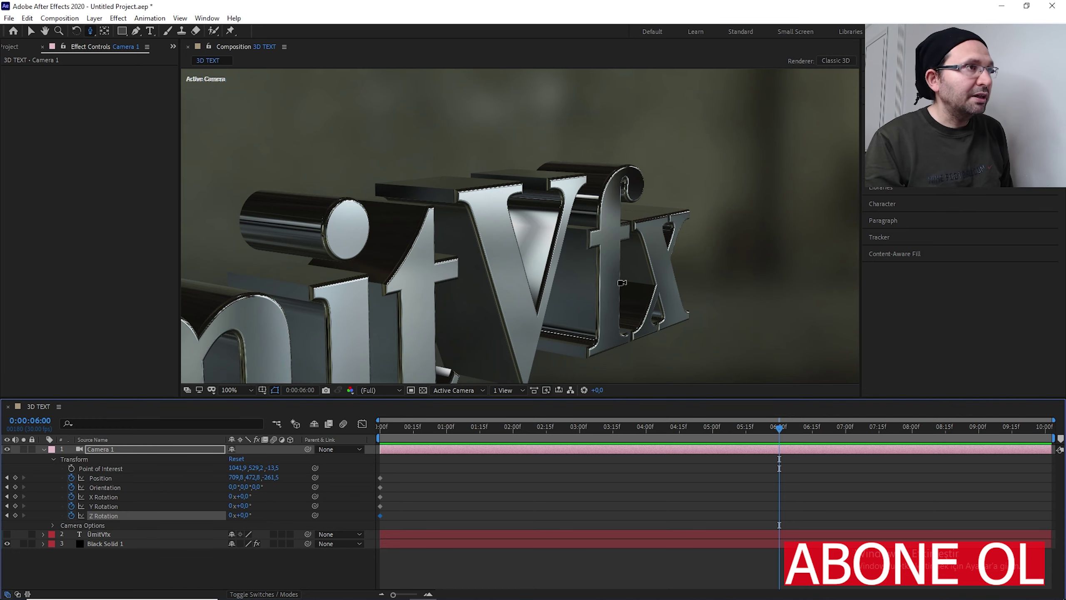
drag(538, 307, 480, 309)
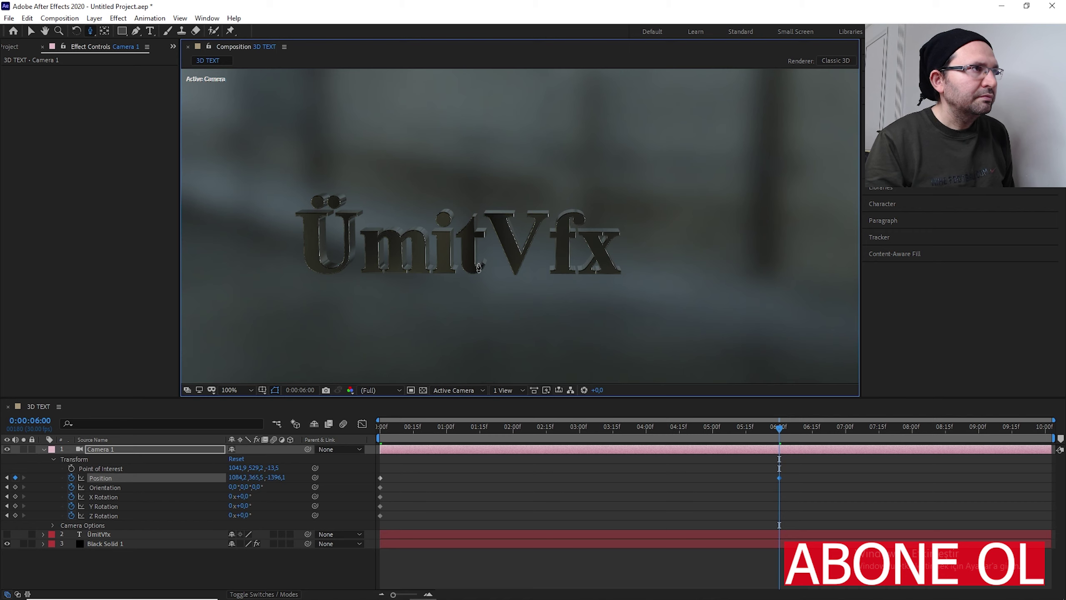
mouse_move(479, 268)
mouse_down()
mouse_move(504, 257)
mouse_move(526, 264)
mouse_move(479, 271)
mouse_up()
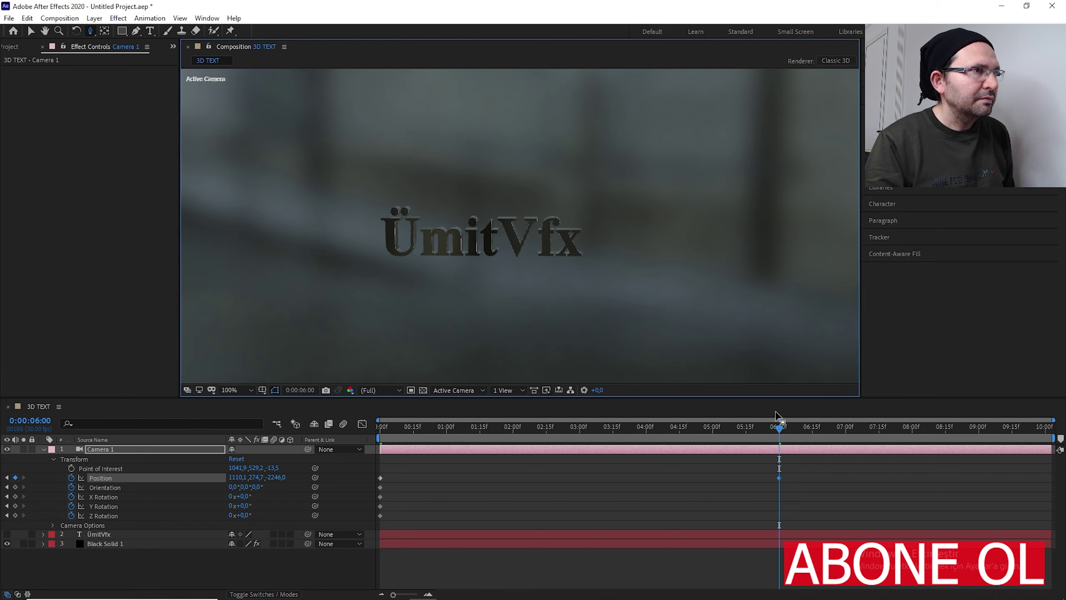
- Play the camera's pull-back animation from the start of the composition past its six-second keyframe
drag(779, 435, 360, 482)
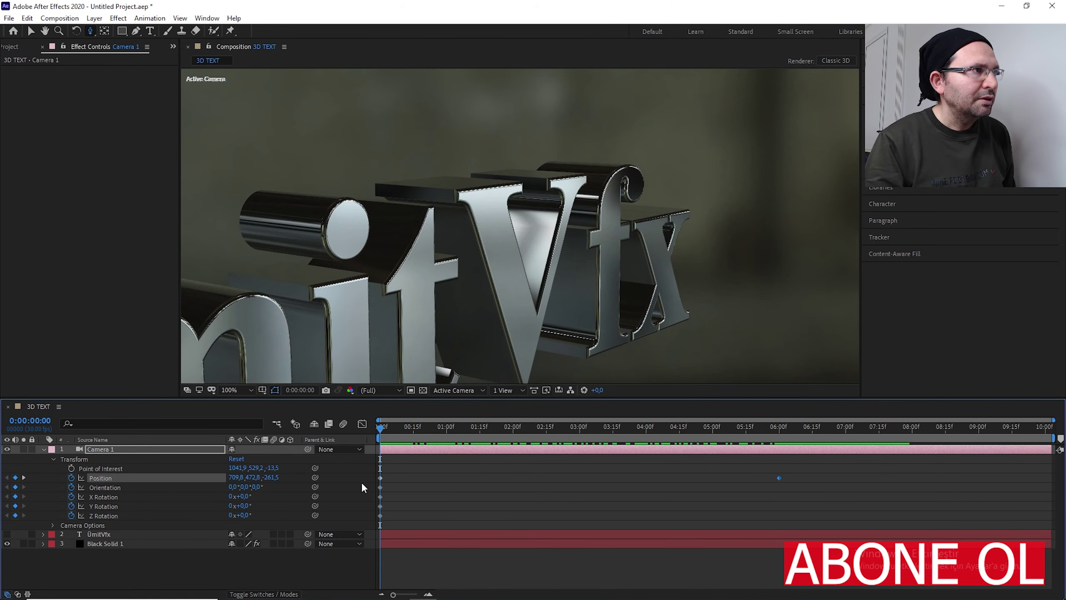
key(space)
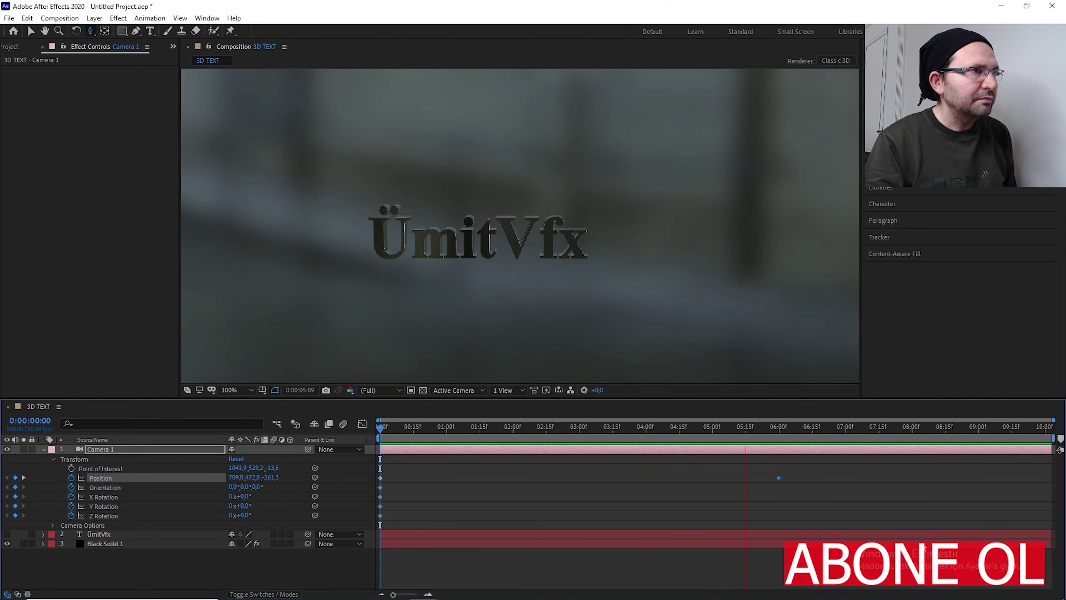
key(space)
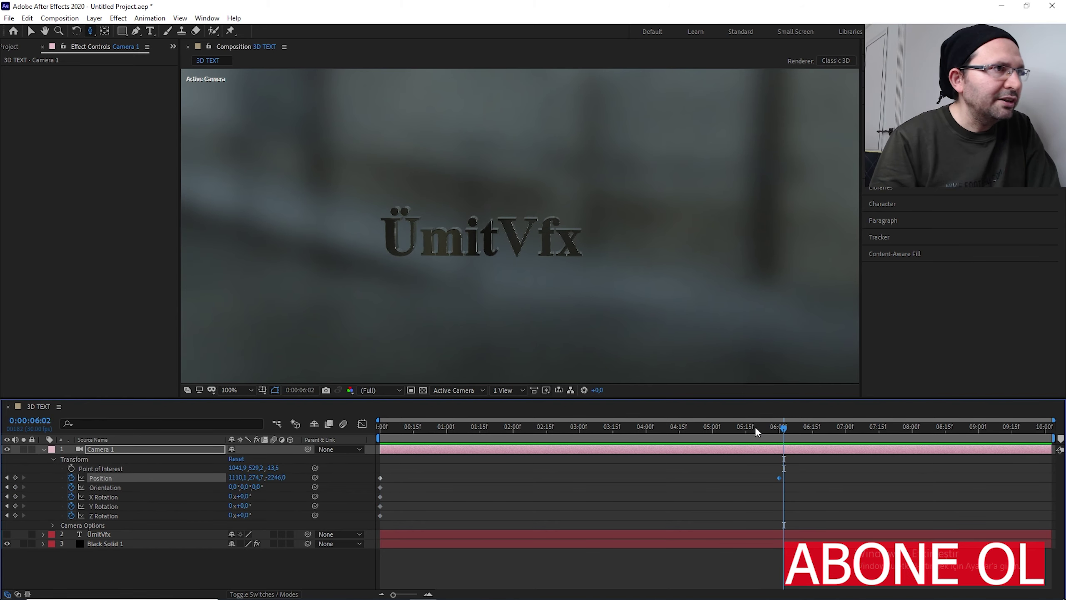
- Orbit Camera 1 around the text at 0:00:02:28 to add an intermediate Position keyframe
drag(787, 429, 576, 486)
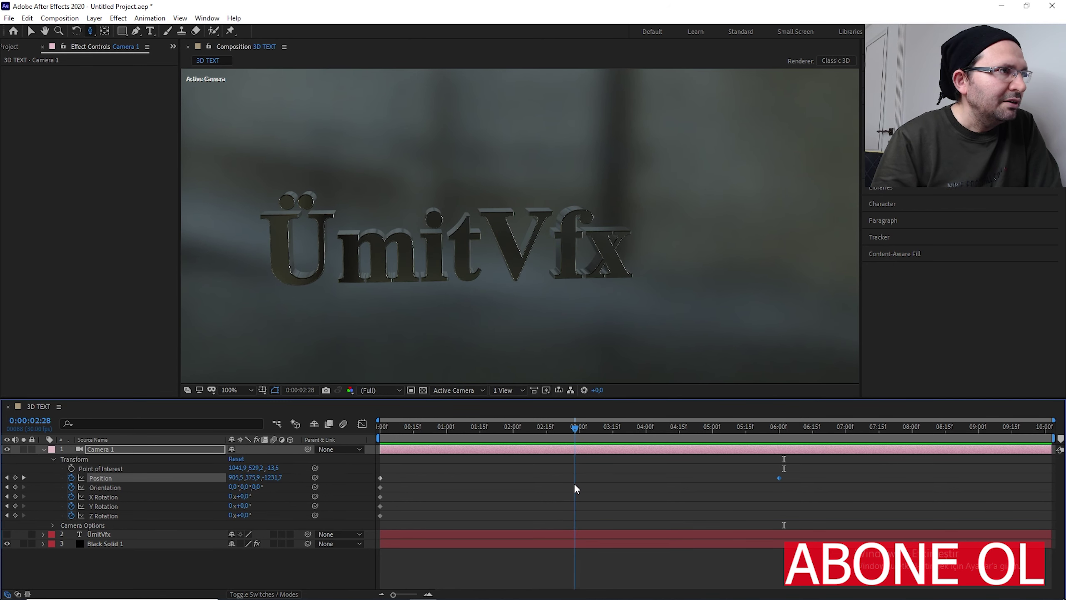
click(575, 450)
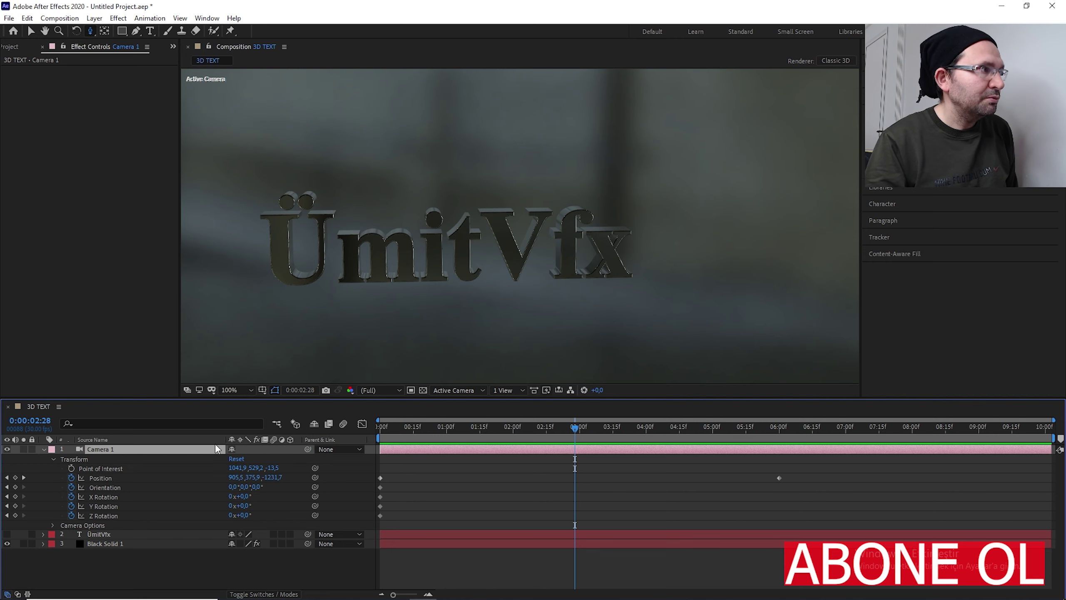
drag(245, 489, 252, 496)
key(ctrl+z)
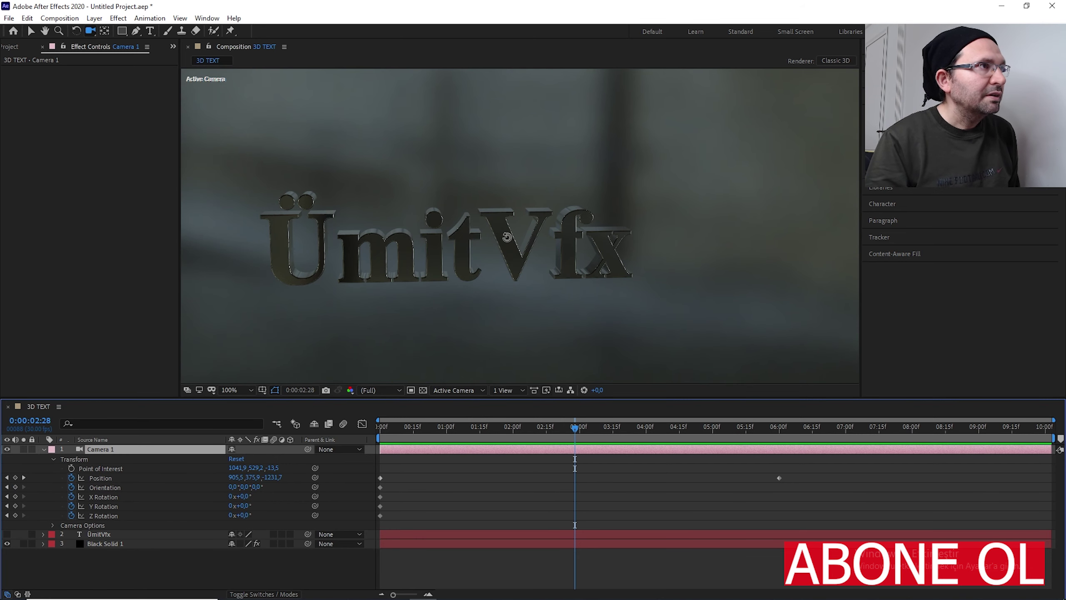
key(c)
drag(508, 237, 111, 259)
- Preview the revised camera move from the start and scrub back to around the six-second mark
mouse_move(571, 427)
mouse_down()
mouse_move(375, 437)
mouse_move(460, 432)
mouse_move(788, 459)
mouse_move(586, 429)
mouse_up()
key(Home)
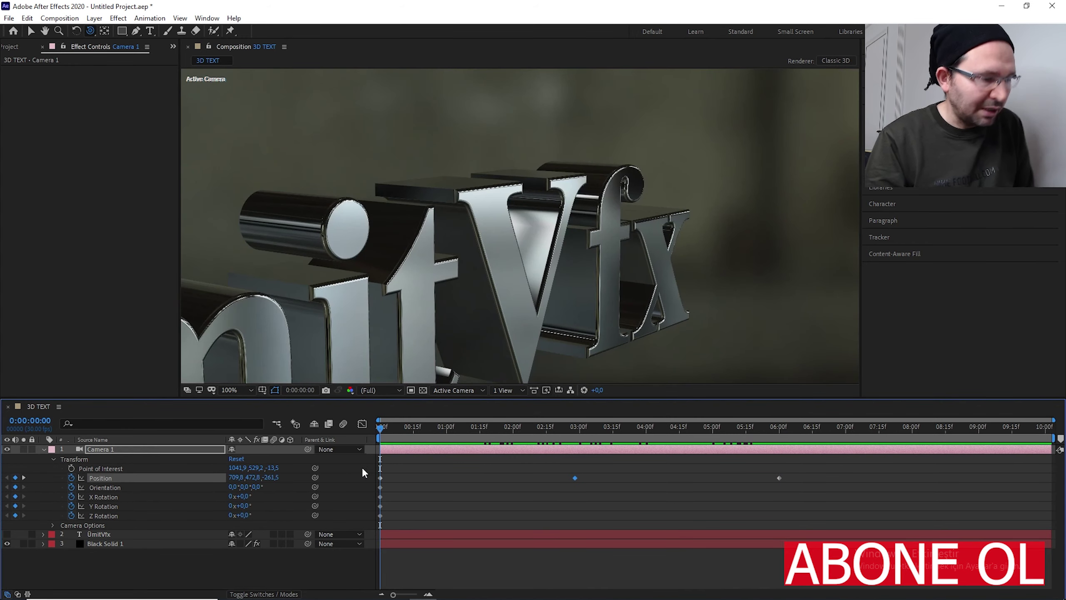
key(space)
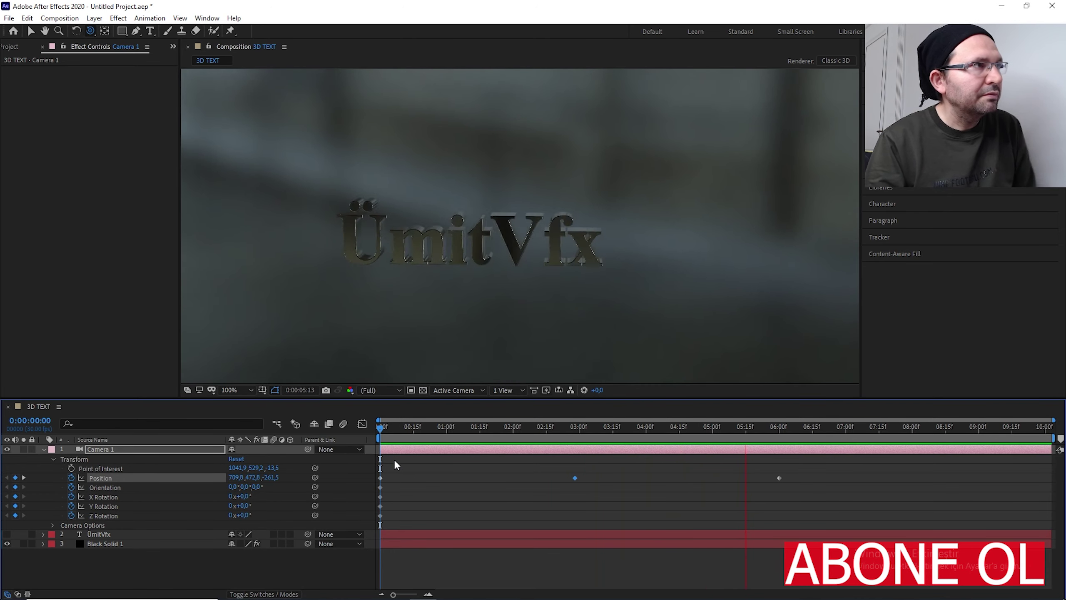
drag(845, 454, 784, 495)
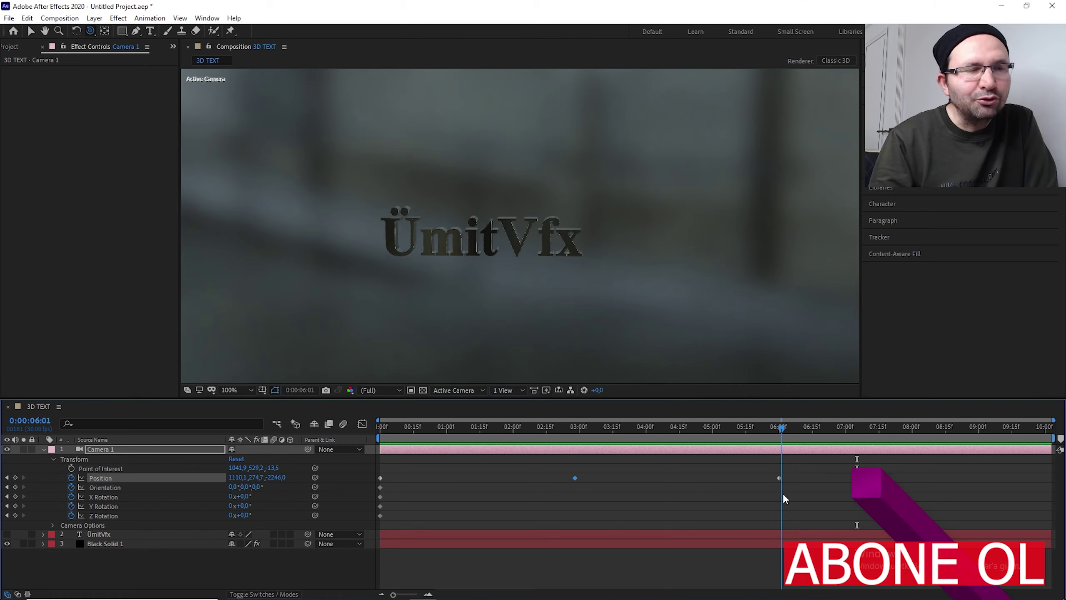